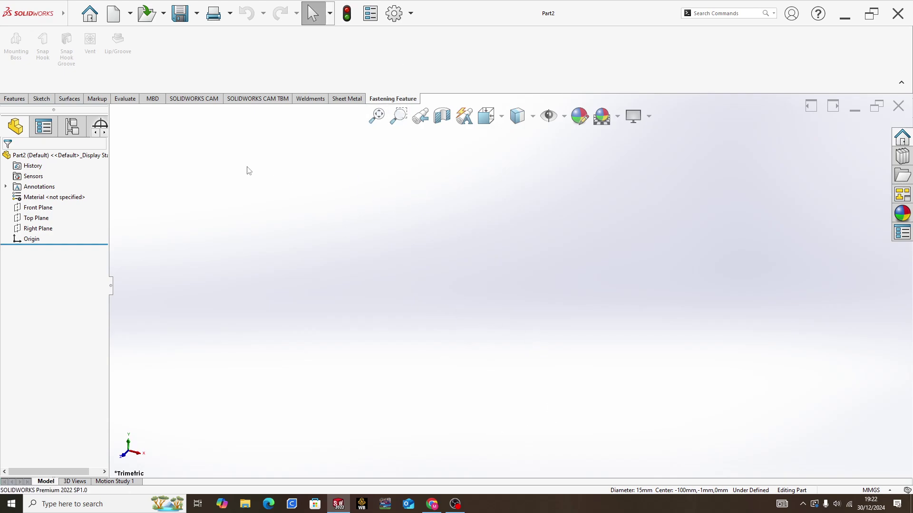
Step: Start a sheet metal base flange on the Front Plane and sketch a center rectangle about 117 by 63 mm, centred on the origin
{"action": "left_click", "coordinate": [15, 103]}
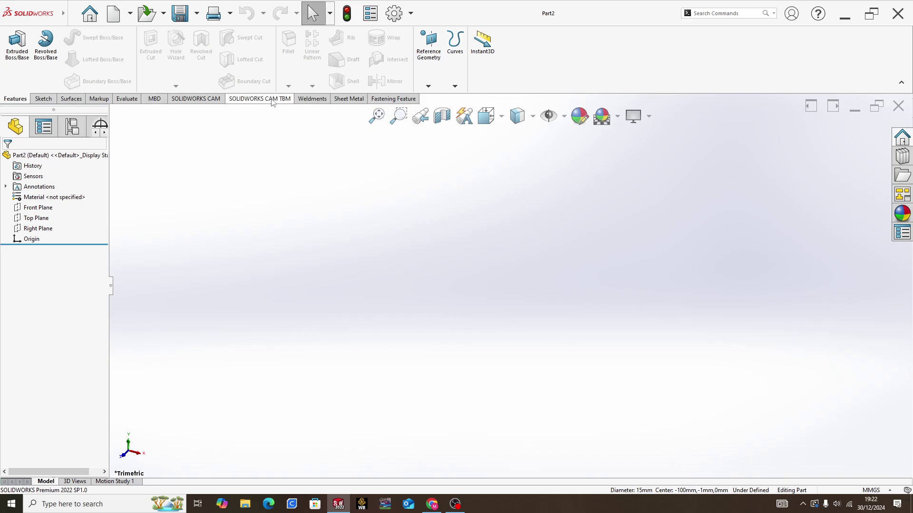
{"action": "left_click", "coordinate": [341, 100]}
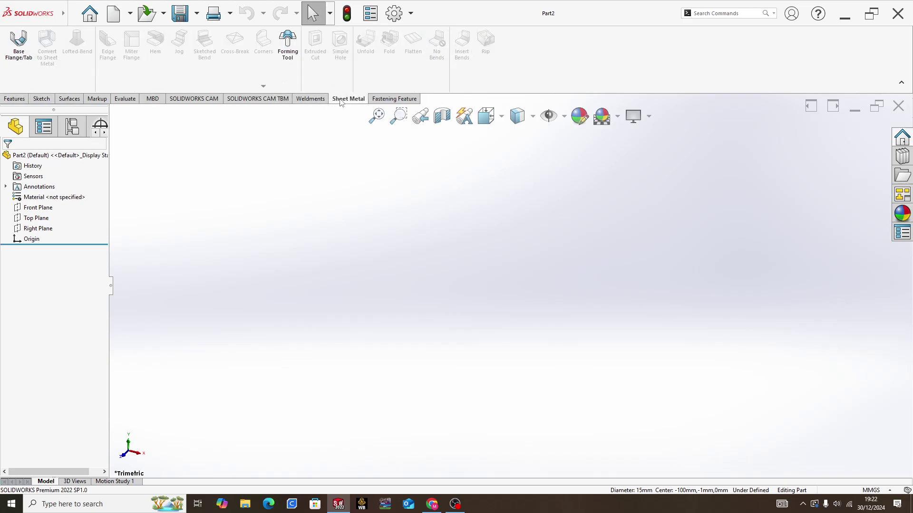
{"action": "right_click", "coordinate": [8, 70]}
{"action": "left_click", "coordinate": [5, 55]}
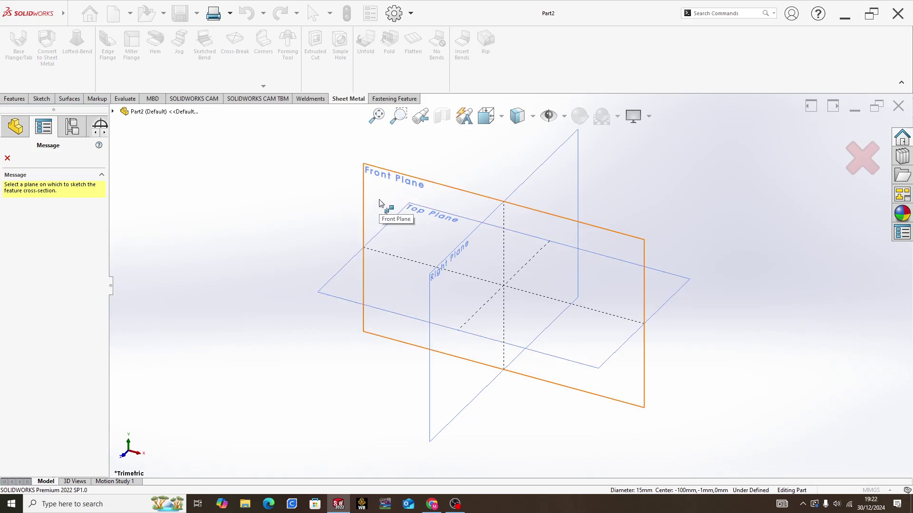
{"action": "left_click", "coordinate": [380, 201]}
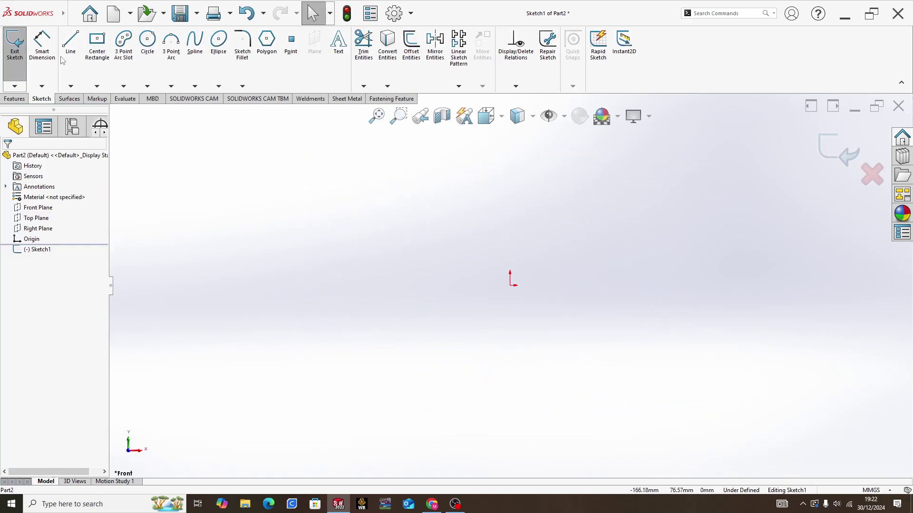
{"action": "left_click", "coordinate": [97, 43]}
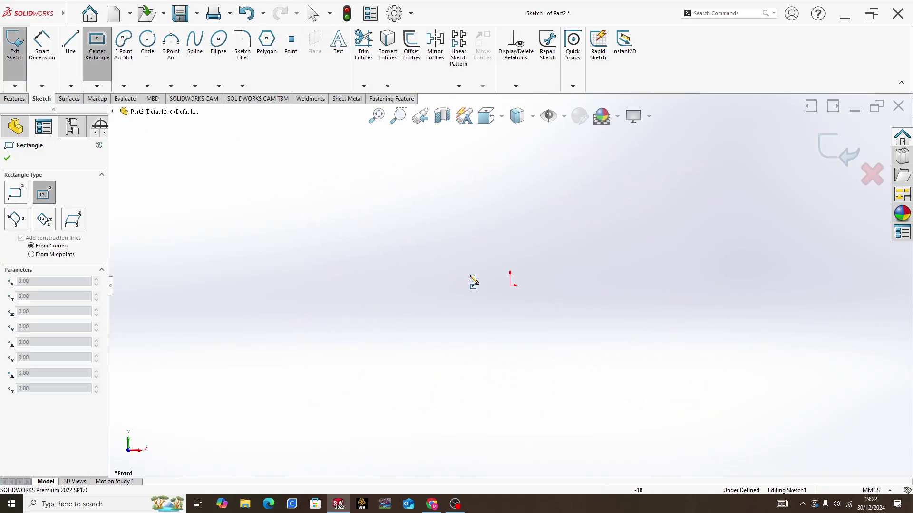
{"action": "left_click", "coordinate": [510, 285]}
{"action": "left_click", "coordinate": [650, 360]}
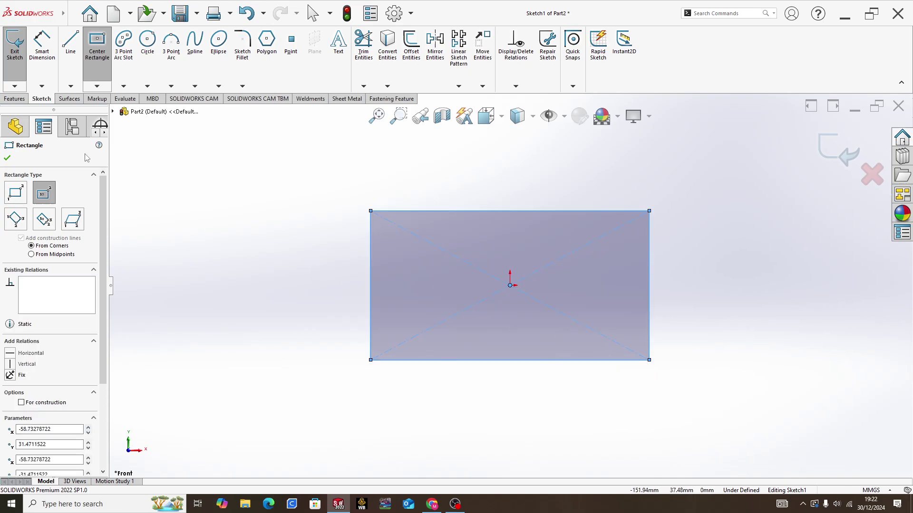
Step: Dimension the rectangle 400 mm wide and 200 mm high
{"action": "left_click", "coordinate": [39, 69]}
{"action": "left_click", "coordinate": [494, 360]}
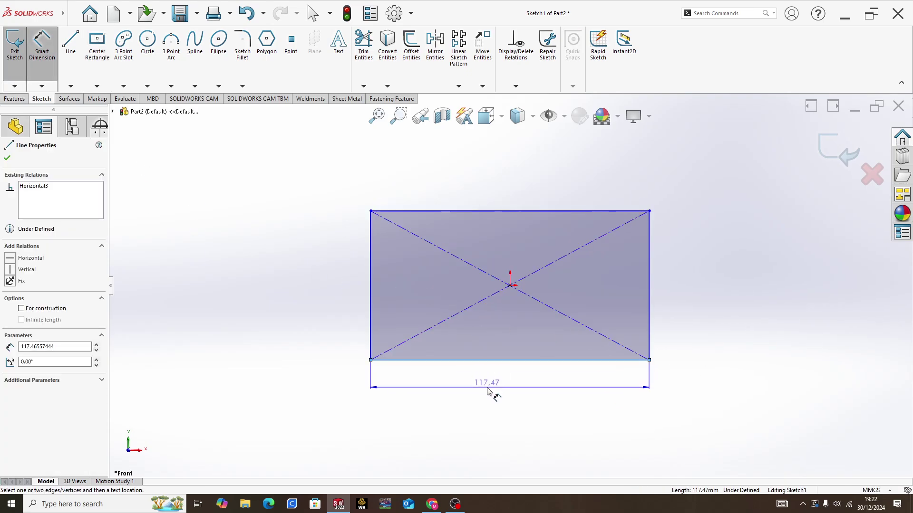
{"action": "left_click", "coordinate": [489, 389]}
{"action": "type", "text": "400"}
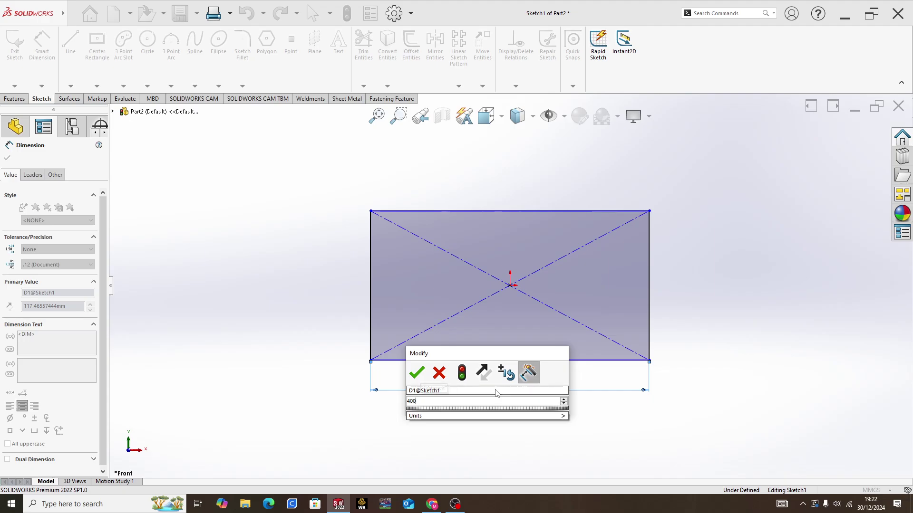
{"action": "key", "text": "Return"}
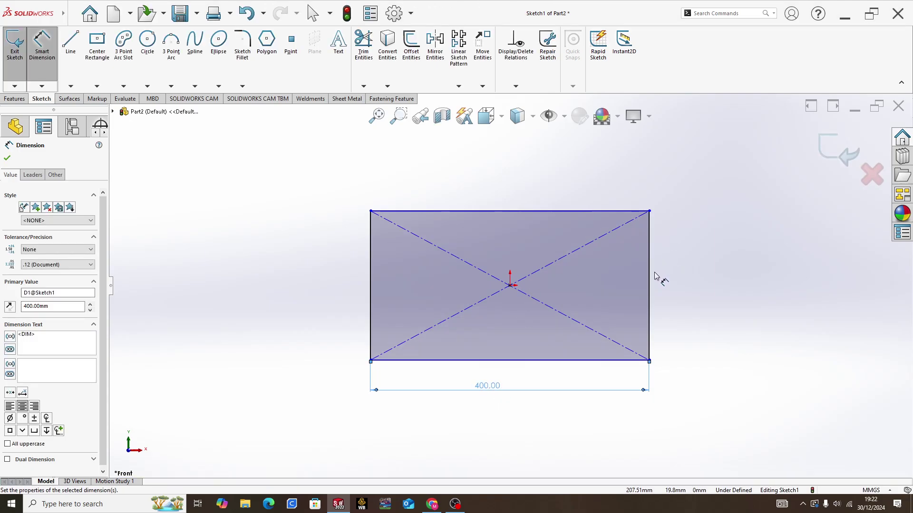
{"action": "left_click", "coordinate": [649, 280]}
{"action": "left_click", "coordinate": [728, 297]}
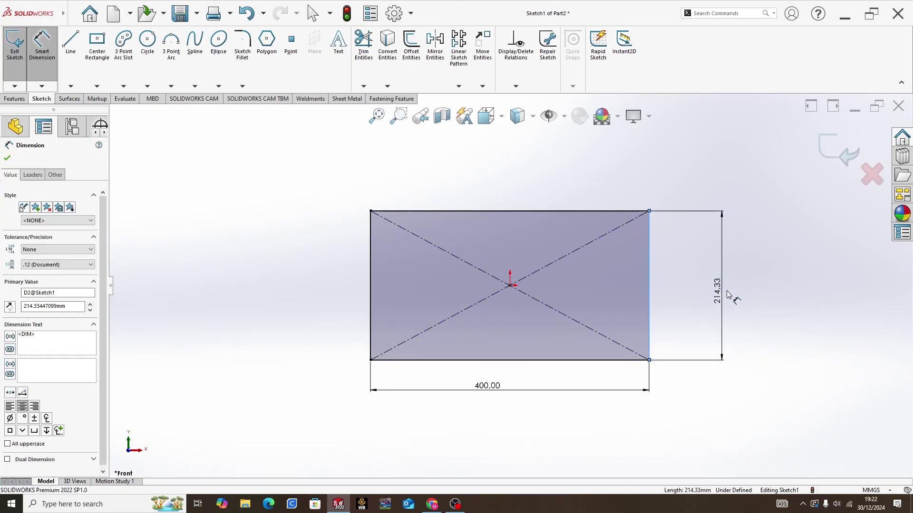
{"action": "type", "text": "200"}
{"action": "key", "text": "Return"}
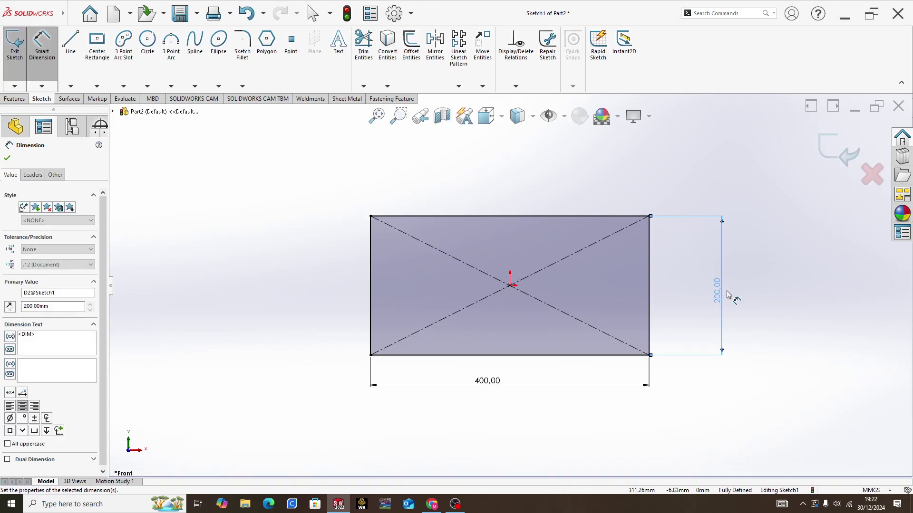
{"action": "key", "text": "Escape"}
Step: Finish the sketch and create the base flange with a 1 mm thickness and a K-factor of 0.5
{"action": "left_click", "coordinate": [834, 149]}
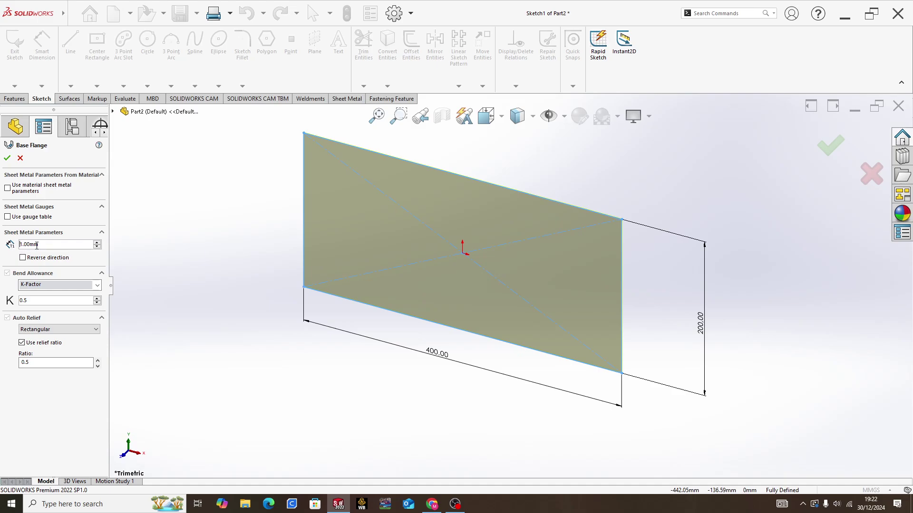
{"action": "left_click", "coordinate": [7, 158]}
Step: Start an edge flange on one long edge of the plate with a 50 mm blind length and the Material Inside position
{"action": "middle_click_drag", "start_coordinate": [406, 283], "coordinate": [452, 330]}
{"action": "scroll", "coordinate": [452, 330], "scroll_direction": "down", "scroll_amount": 3}
{"action": "middle_click_drag", "start_coordinate": [465, 271], "coordinate": [454, 314]}
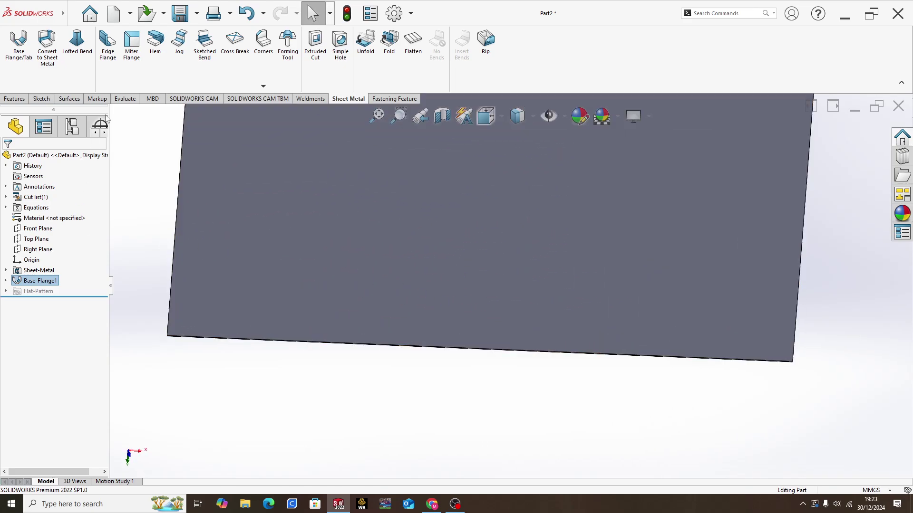
{"action": "left_click", "coordinate": [107, 43]}
{"action": "scroll", "coordinate": [256, 342], "scroll_direction": "down", "scroll_amount": 3}
{"action": "middle_click_drag", "start_coordinate": [257, 342], "coordinate": [295, 271]}
{"action": "left_click", "coordinate": [290, 298]}
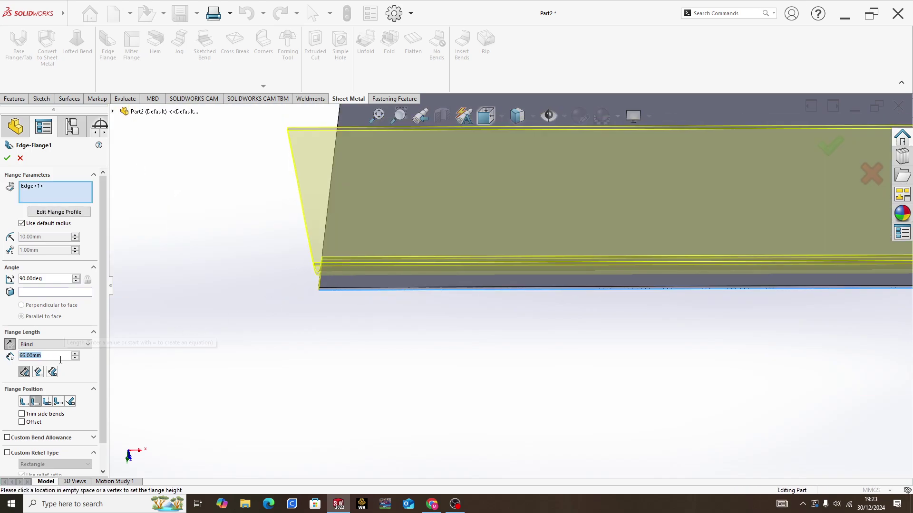
{"action": "type", "text": "50"}
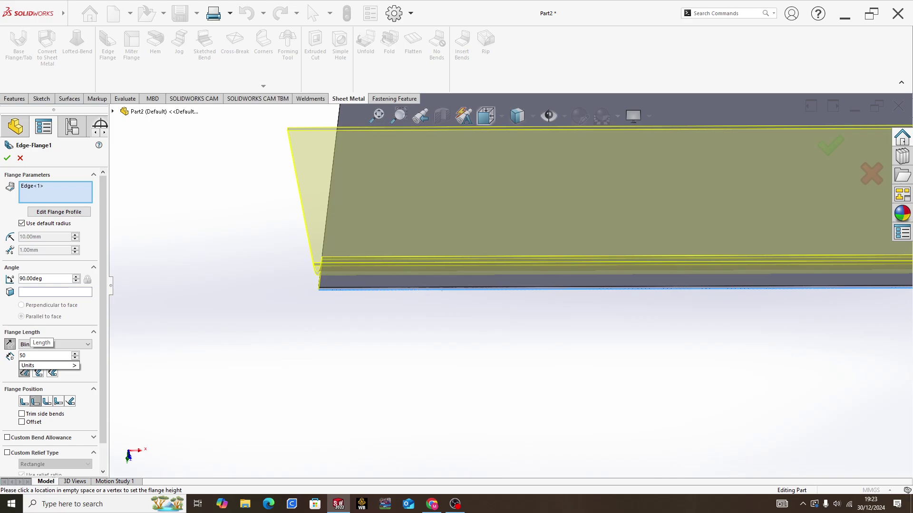
{"action": "type", "text": "\\"}
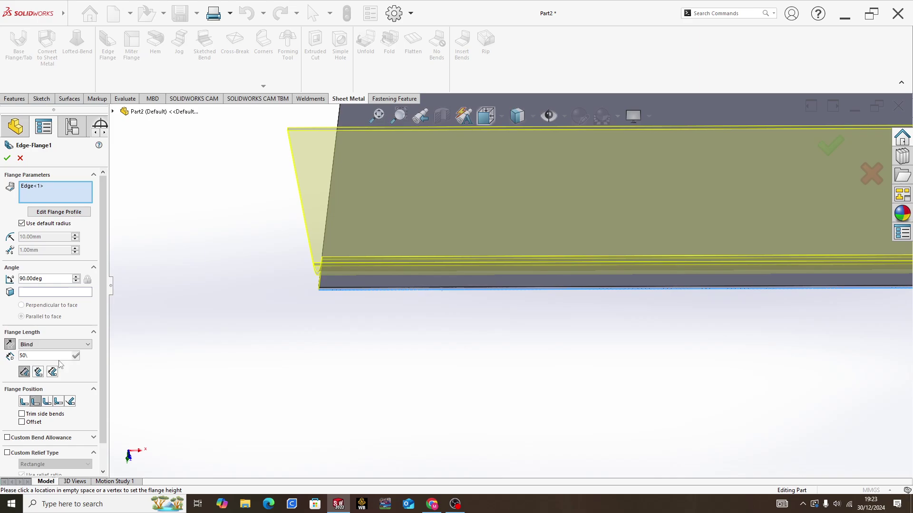
{"action": "key", "text": "Return"}
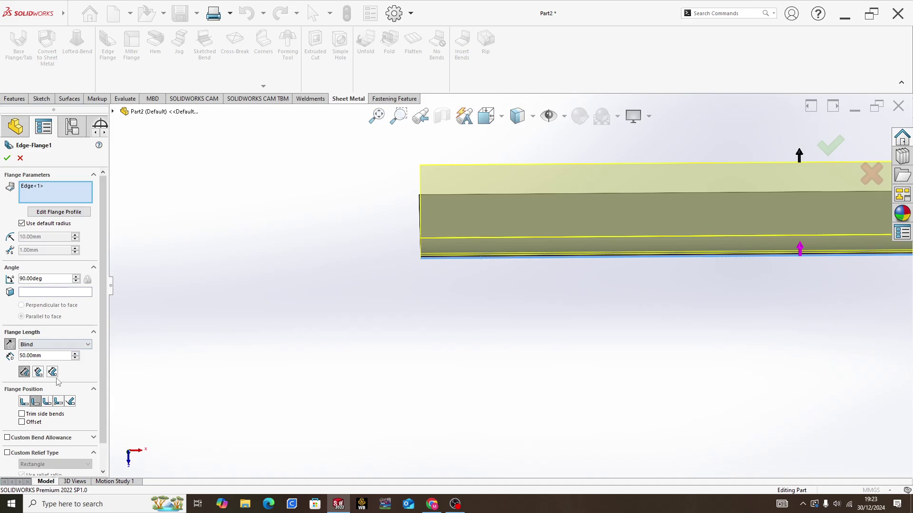
{"action": "left_click", "coordinate": [24, 401]}
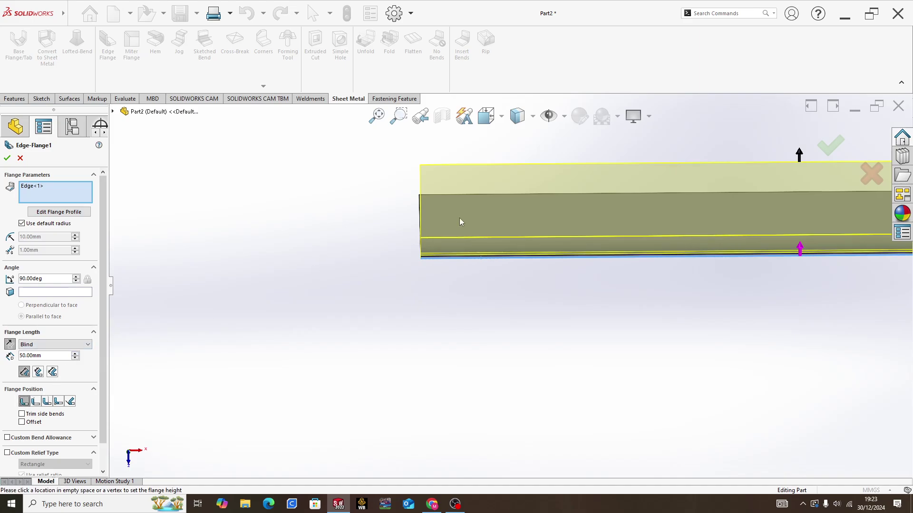
Step: Add the plate's other three edges to the edge flange and create the flanges on all four sides
{"action": "middle_click_drag", "start_coordinate": [460, 218], "coordinate": [487, 222]}
{"action": "scroll", "coordinate": [487, 222], "scroll_direction": "down", "scroll_amount": 5}
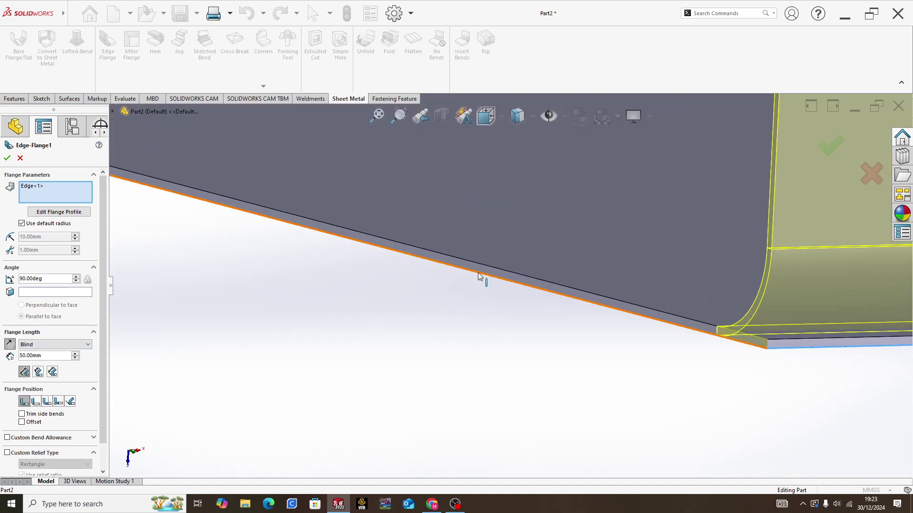
{"action": "left_click", "coordinate": [477, 275]}
{"action": "middle_click_drag", "start_coordinate": [474, 273], "coordinate": [410, 284]}
{"action": "left_click", "coordinate": [394, 254]}
{"action": "scroll", "coordinate": [394, 185], "scroll_direction": "up", "scroll_amount": 3}
{"action": "scroll", "coordinate": [406, 217], "scroll_direction": "down", "scroll_amount": 4}
{"action": "scroll", "coordinate": [392, 282], "scroll_direction": "down", "scroll_amount": 4}
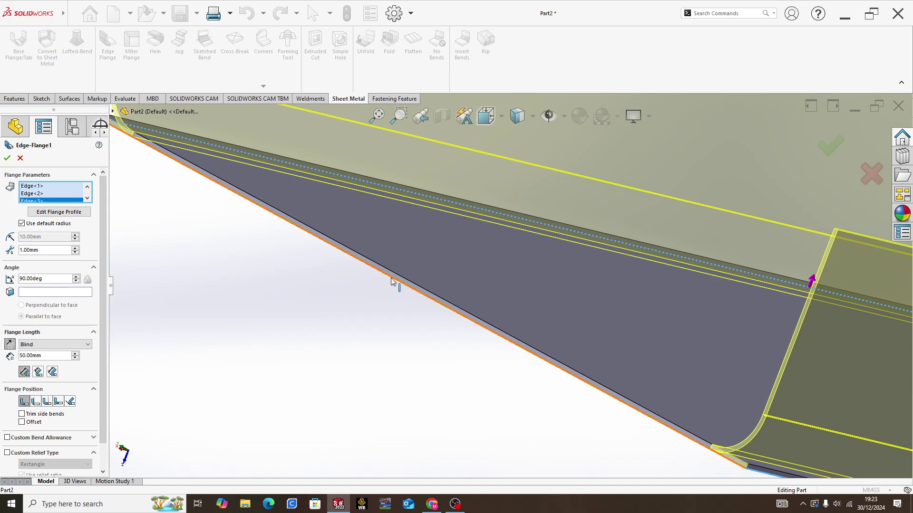
{"action": "left_click", "coordinate": [392, 282]}
{"action": "scroll", "coordinate": [569, 179], "scroll_direction": "up", "scroll_amount": 3}
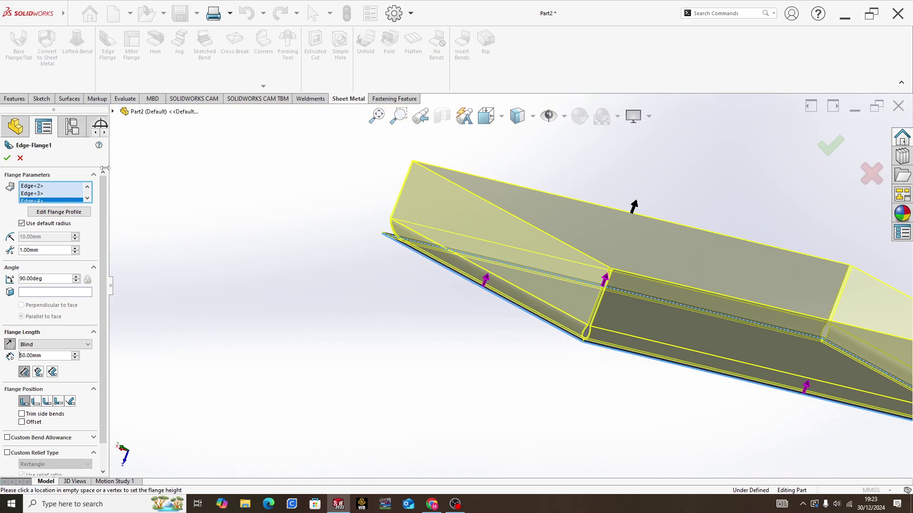
{"action": "left_click", "coordinate": [7, 158]}
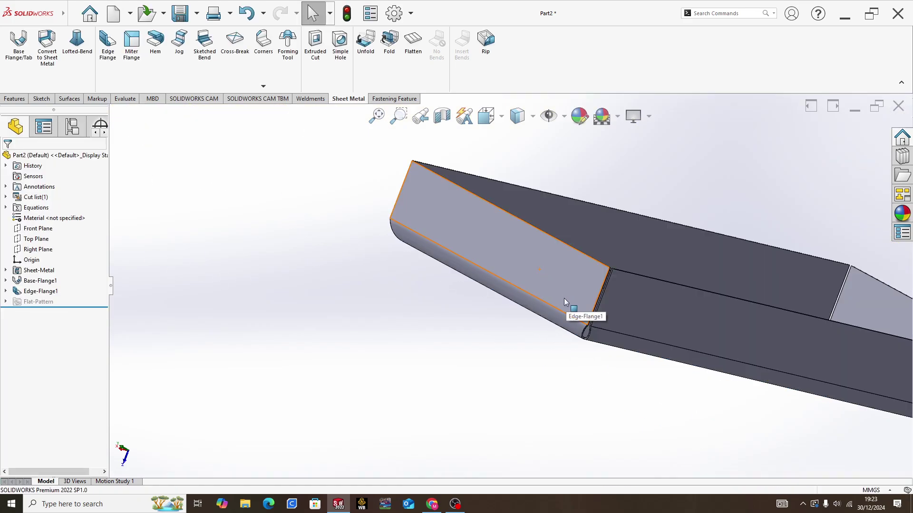
Step: Sketch a circle about 24 mm in diameter on the base's large flat face, about 107 mm left of the origin and level with it
{"action": "middle_click_drag", "start_coordinate": [564, 298], "coordinate": [530, 163]}
{"action": "scroll", "coordinate": [655, 307], "scroll_direction": "up", "scroll_amount": 4}
{"action": "middle_click_drag", "start_coordinate": [652, 311], "coordinate": [666, 237]}
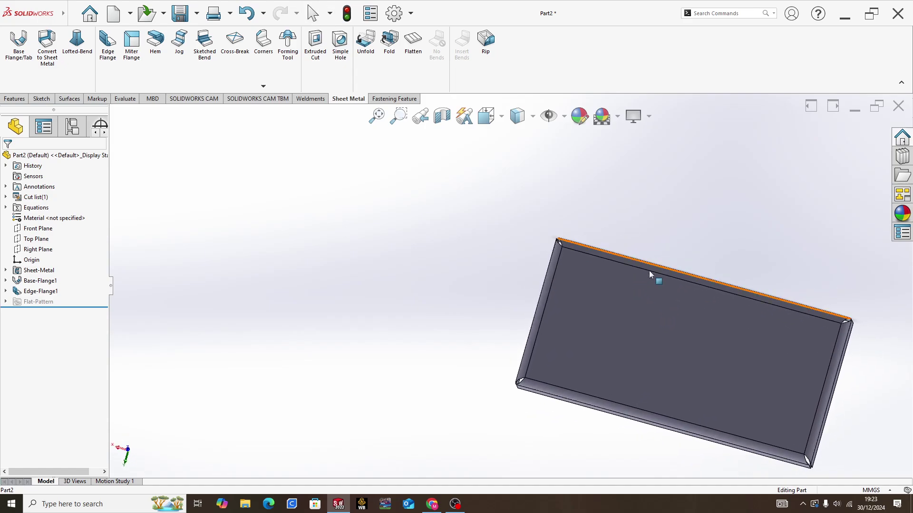
{"action": "middle_click_drag", "start_coordinate": [649, 358], "coordinate": [609, 316]}
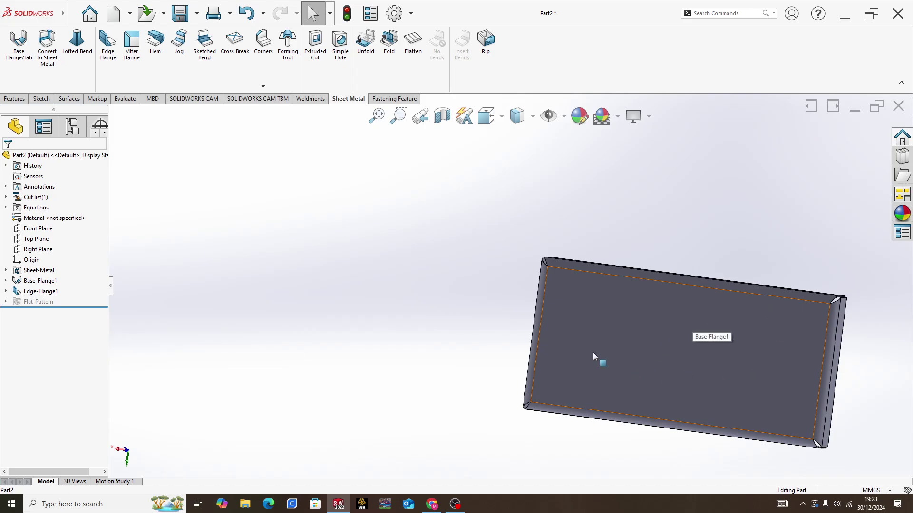
{"action": "right_click", "coordinate": [641, 343]}
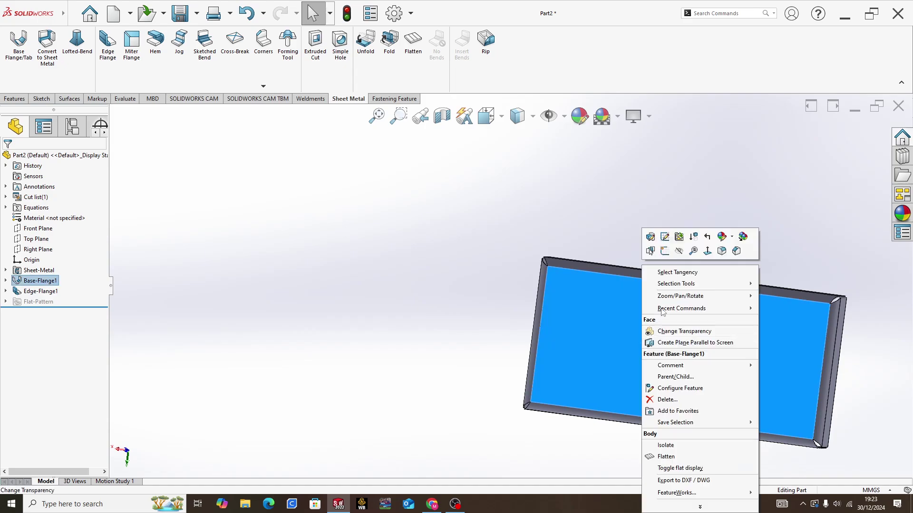
{"action": "left_click", "coordinate": [665, 263]}
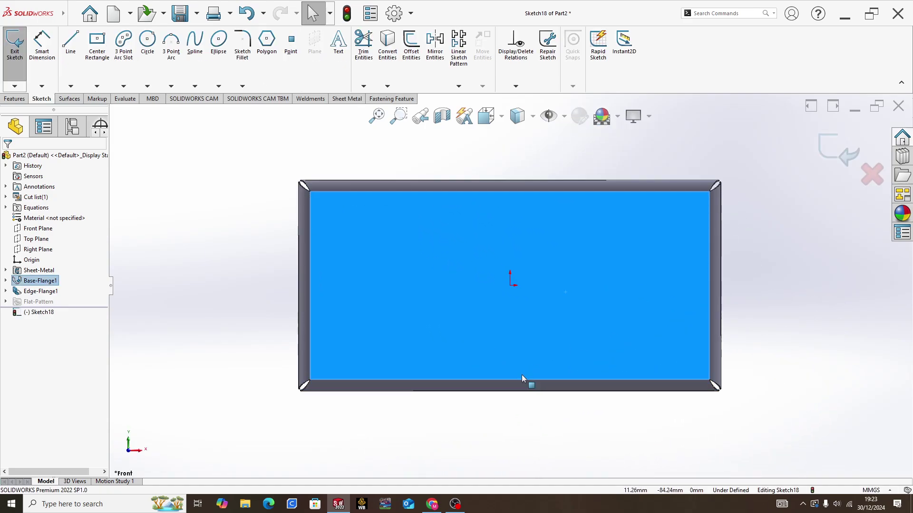
{"action": "left_click", "coordinate": [148, 43]}
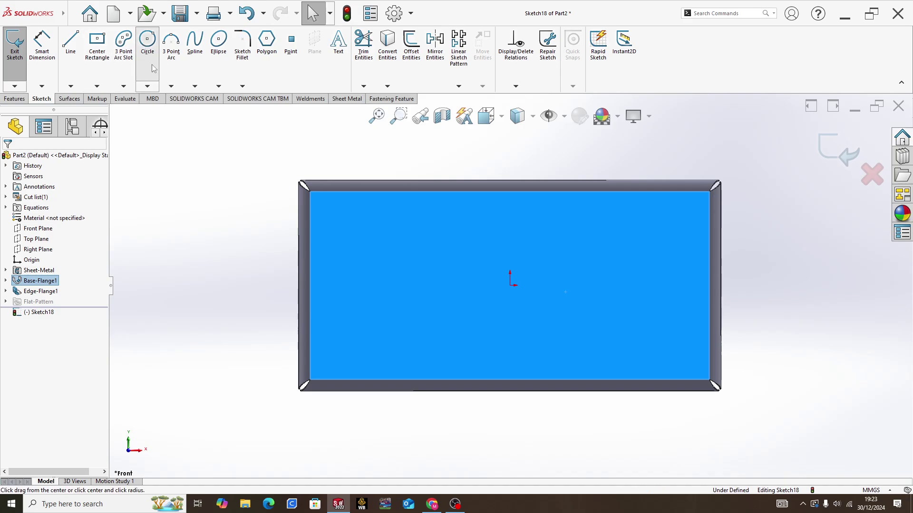
{"action": "left_click", "coordinate": [397, 285]}
{"action": "left_click", "coordinate": [403, 299]}
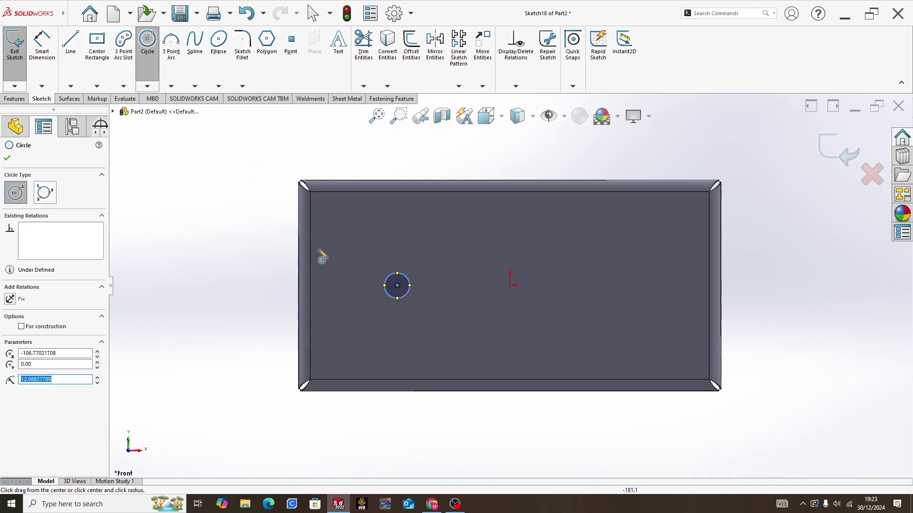
{"action": "key", "text": "Escape"}
Step: Dimension the circle's diameter as 15 mm
{"action": "left_click", "coordinate": [42, 44]}
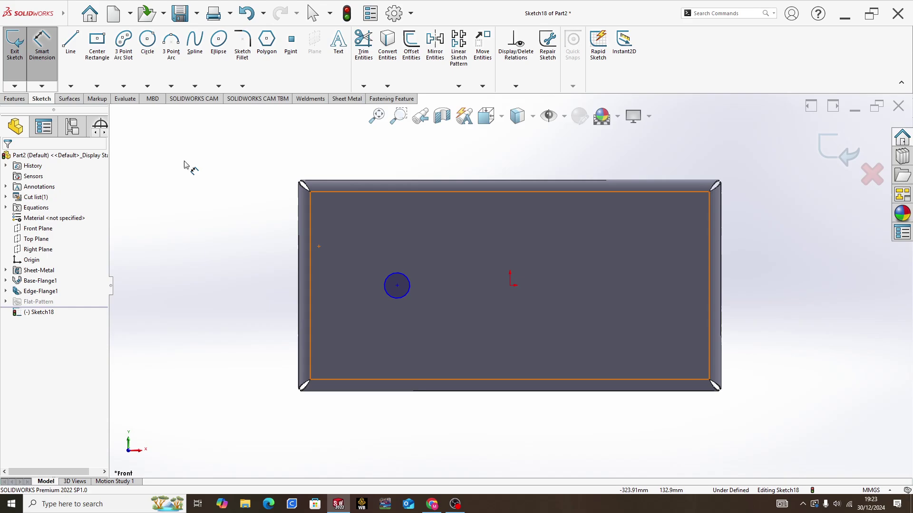
{"action": "left_click", "coordinate": [384, 290]}
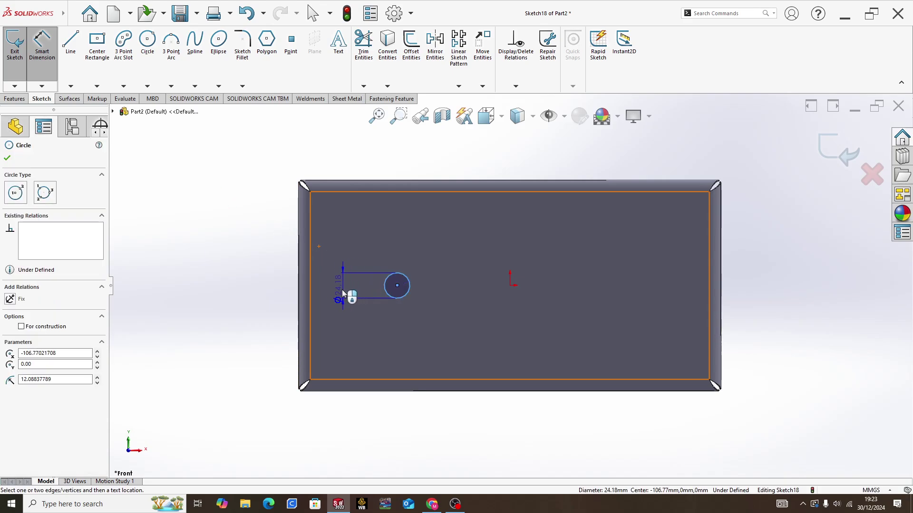
{"action": "left_click", "coordinate": [280, 284]}
{"action": "type", "text": "15"}
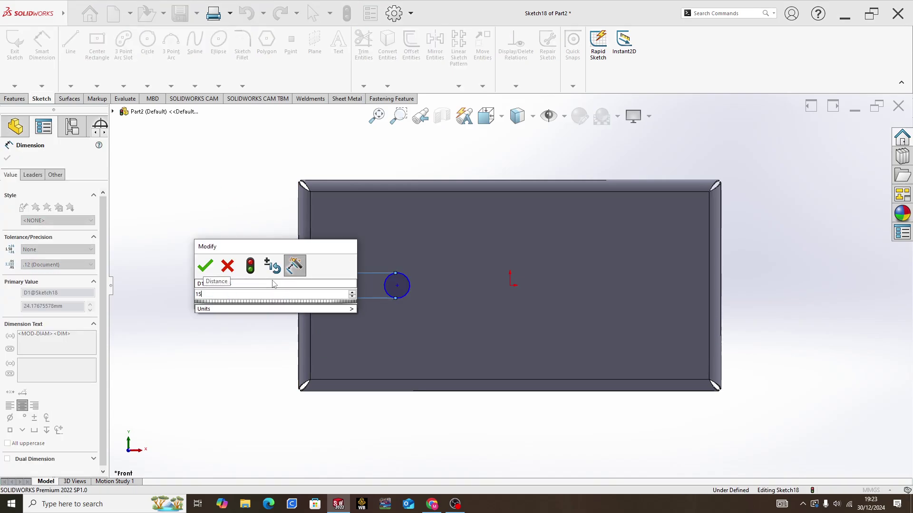
{"action": "key", "text": "Return"}
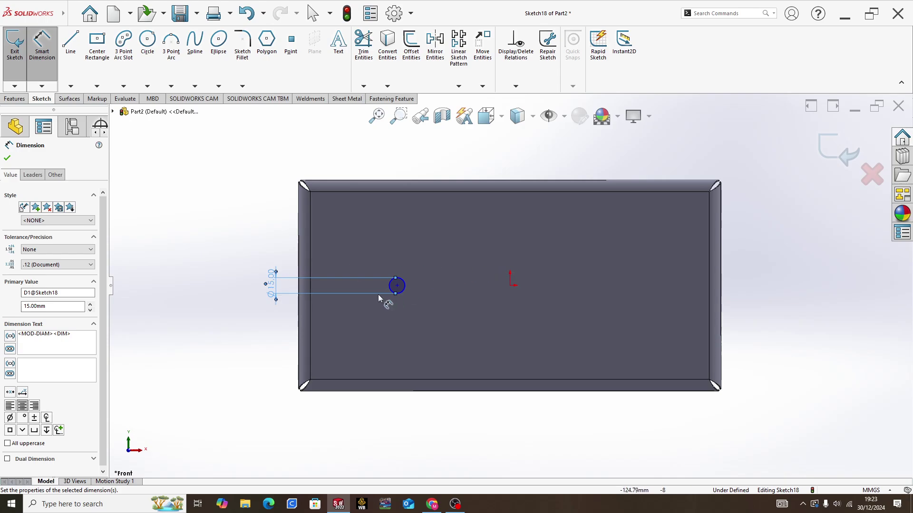
Step: Dimension the horizontal distance between the circle's centre and the origin as 100 mm
{"action": "left_click", "coordinate": [396, 285]}
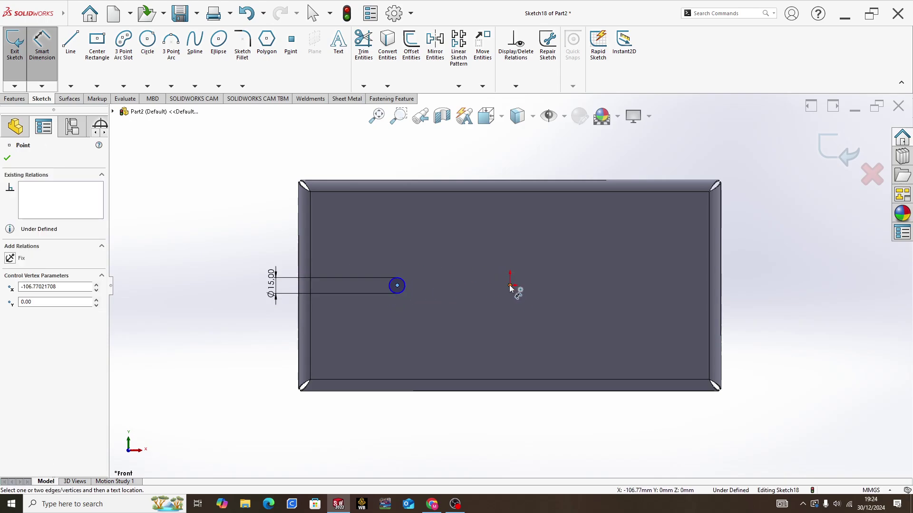
{"action": "left_click", "coordinate": [509, 286]}
{"action": "left_click", "coordinate": [473, 413]}
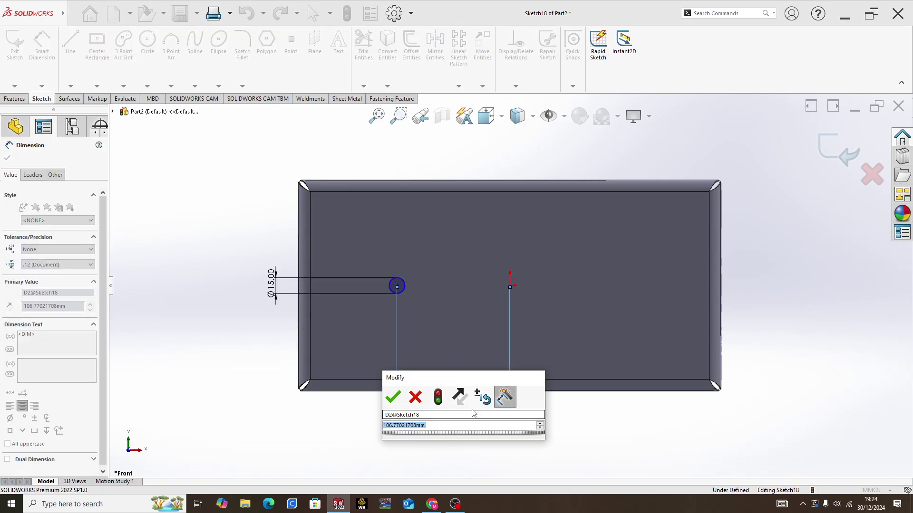
{"action": "type", "text": "100"}
{"action": "key", "text": "Return"}
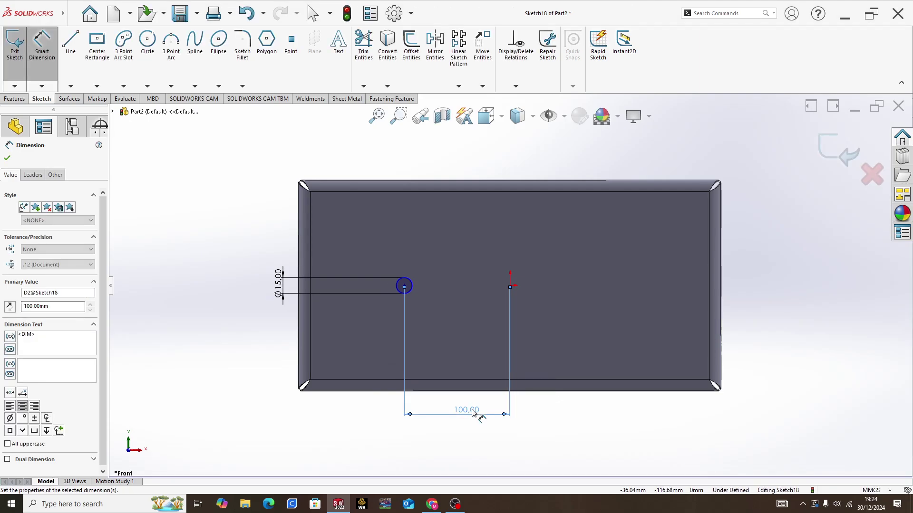
Step: Offset the 15 mm circle outward by 10 mm
{"action": "key", "text": "Escape"}
{"action": "scroll", "coordinate": [413, 297], "scroll_direction": "down", "scroll_amount": 2}
{"action": "scroll", "coordinate": [418, 294], "scroll_direction": "down", "scroll_amount": 1}
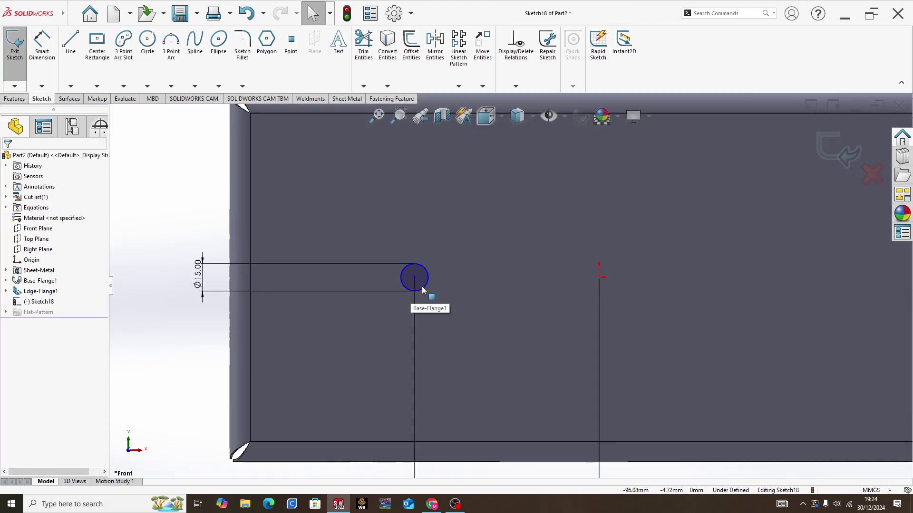
{"action": "left_click", "coordinate": [424, 289]}
{"action": "key", "text": "f"}
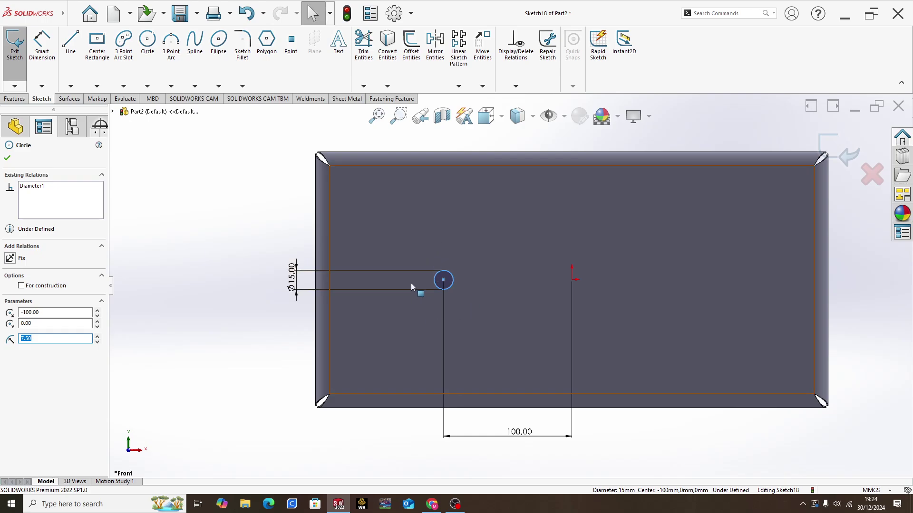
{"action": "left_click", "coordinate": [412, 57]}
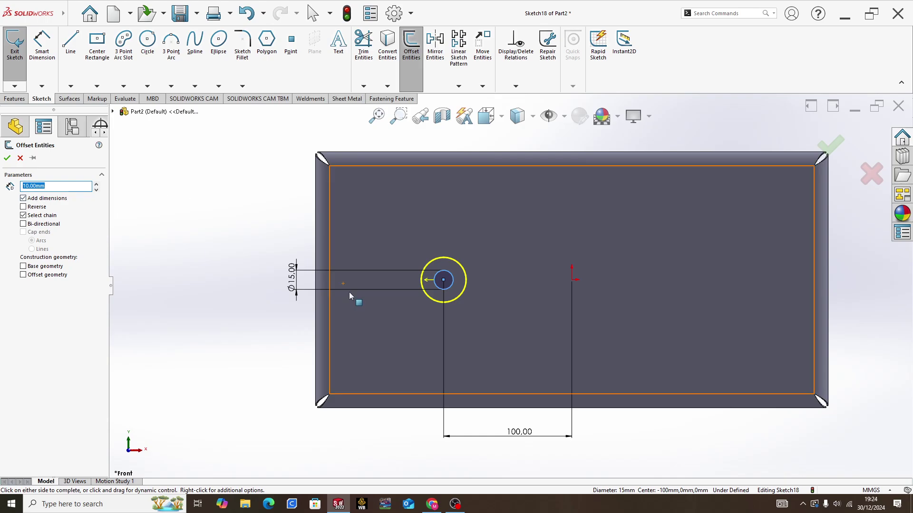
{"action": "left_click", "coordinate": [7, 158]}
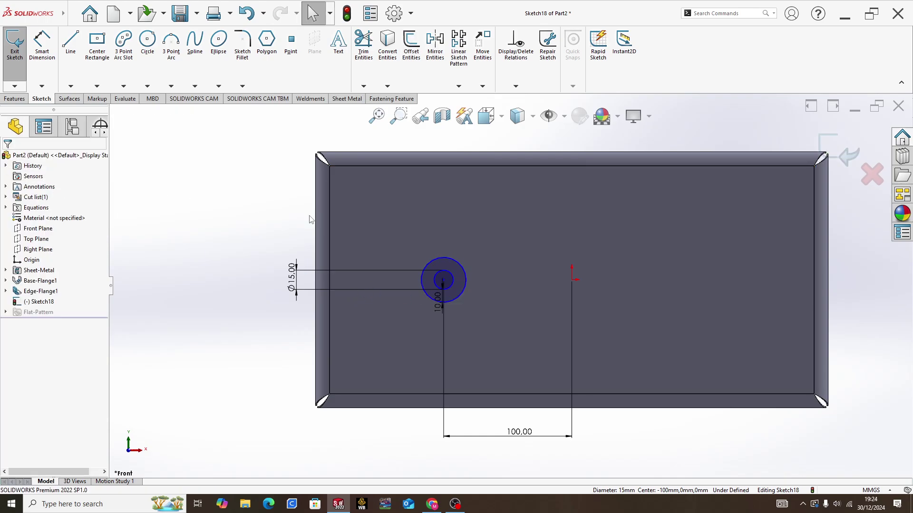
Step: Add three more concentric circles by repeatedly offsetting the outermost circle outward by 10 mm
{"action": "left_click", "coordinate": [439, 257]}
{"action": "left_click", "coordinate": [411, 48]}
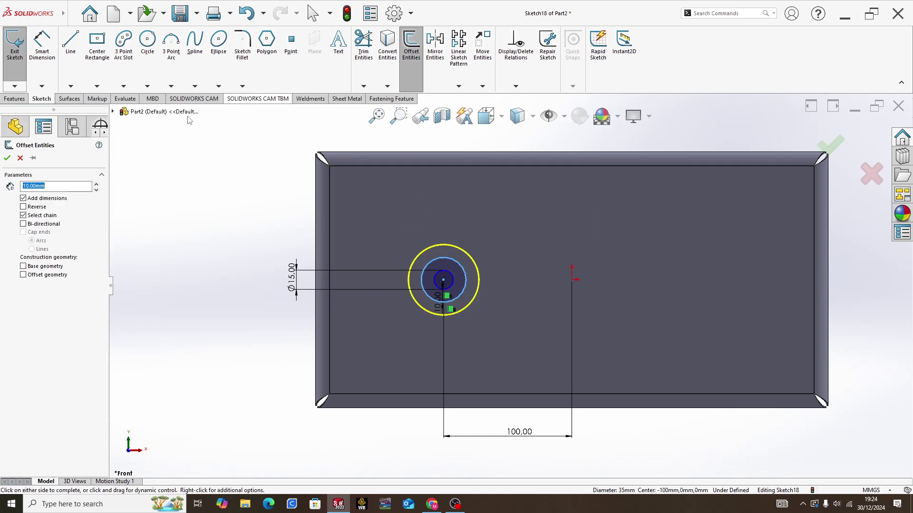
{"action": "left_click", "coordinate": [7, 158]}
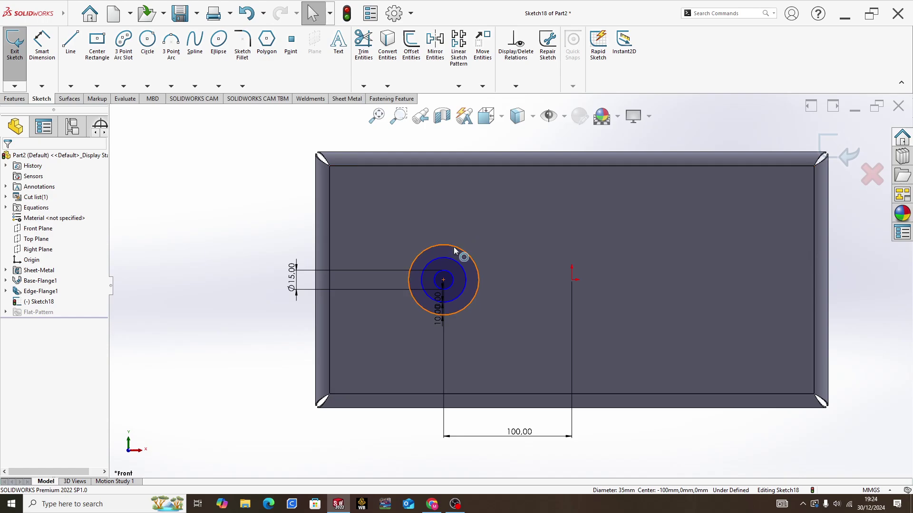
{"action": "left_click", "coordinate": [464, 253]}
{"action": "left_click", "coordinate": [417, 53]}
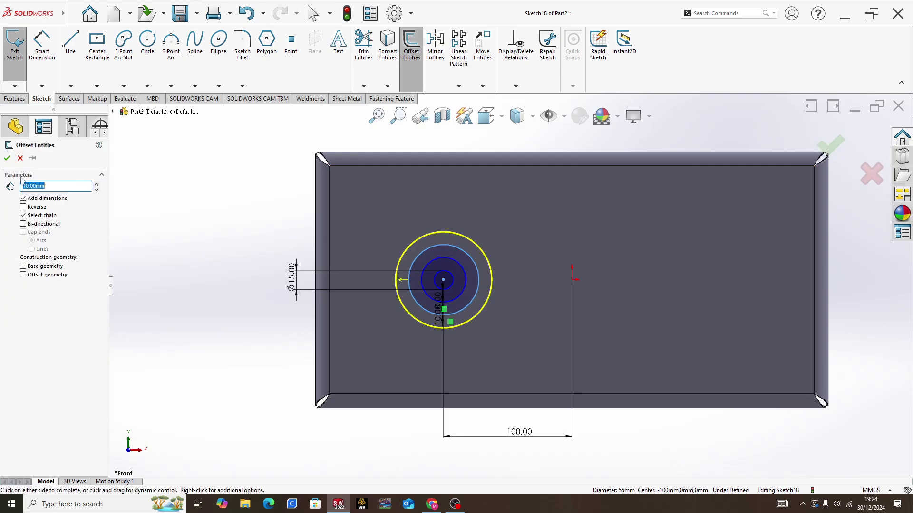
{"action": "left_click", "coordinate": [7, 158]}
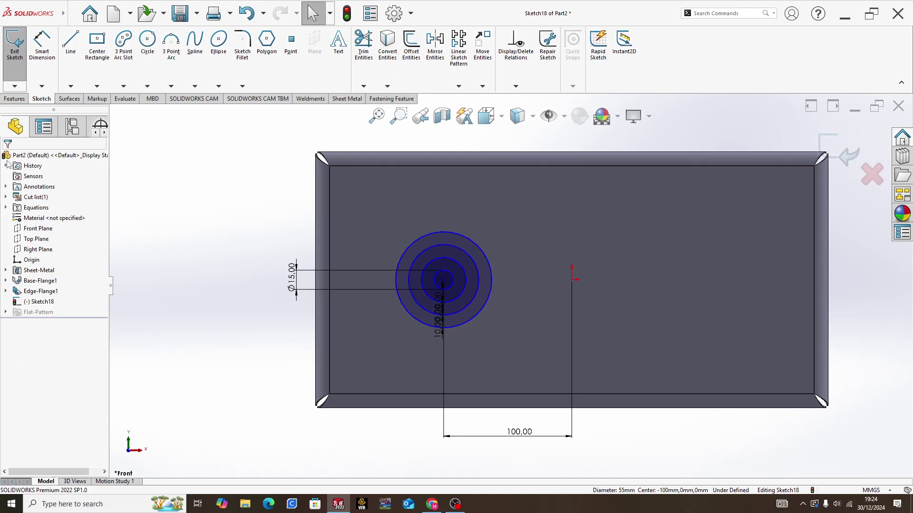
{"action": "left_click", "coordinate": [460, 236]}
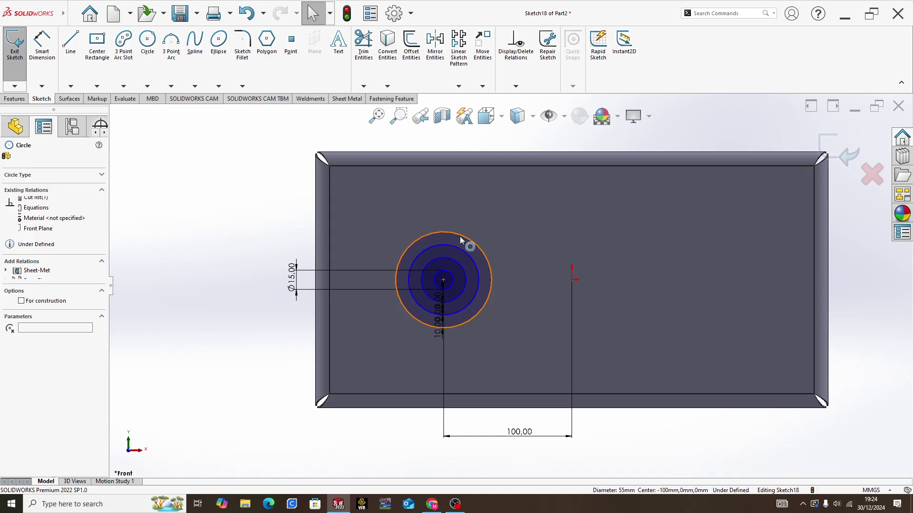
{"action": "left_click", "coordinate": [412, 52]}
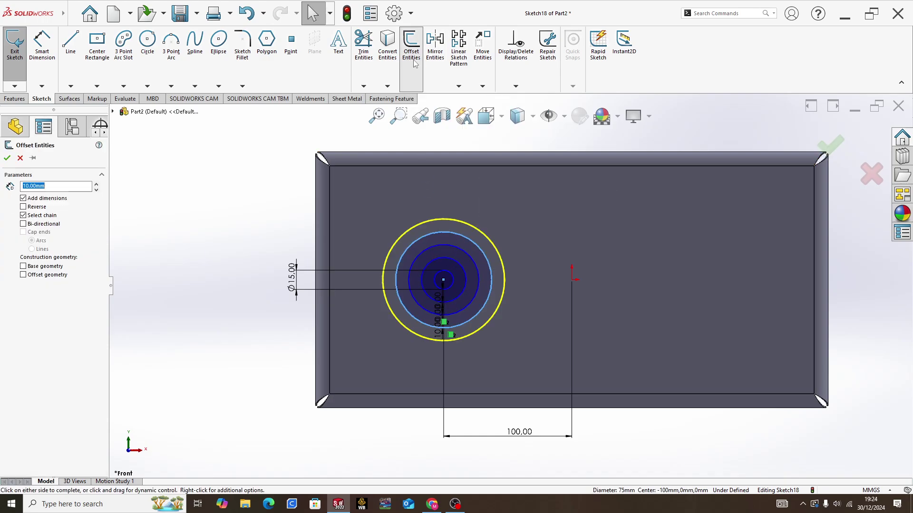
{"action": "left_click", "coordinate": [7, 158]}
Step: Mirror all five concentric circles about the Right Plane to copy them onto the other half of the base
{"action": "scroll", "coordinate": [458, 272], "scroll_direction": "down", "scroll_amount": 3}
{"action": "scroll", "coordinate": [485, 296], "scroll_direction": "up", "scroll_amount": 3}
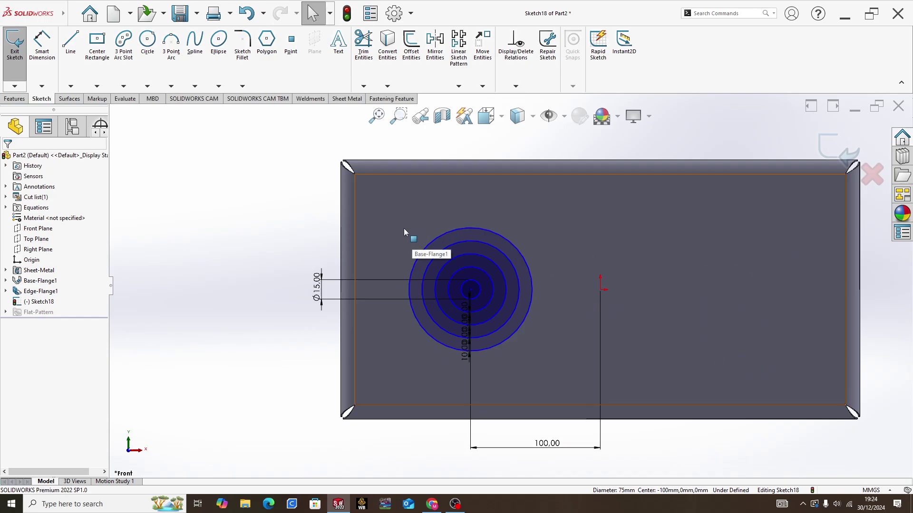
{"action": "left_click_drag", "start_coordinate": [400, 221], "coordinate": [540, 367]}
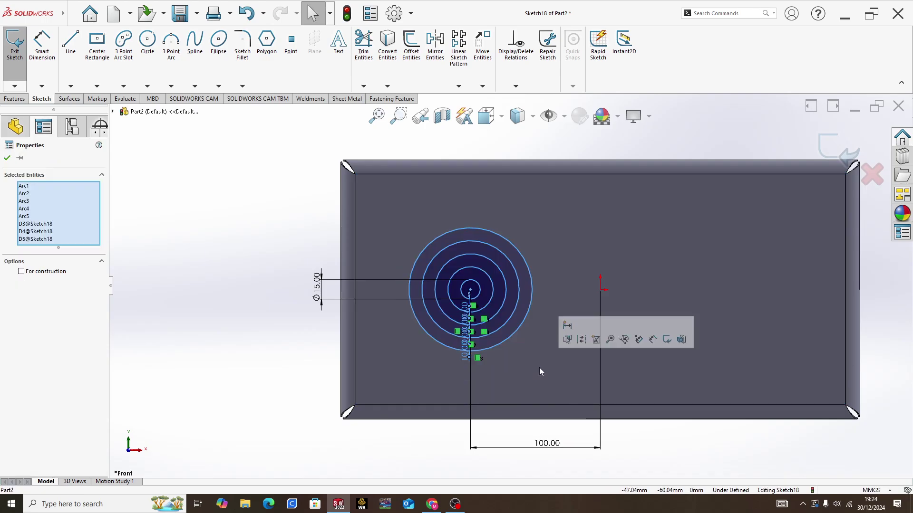
{"action": "left_click", "coordinate": [435, 45]}
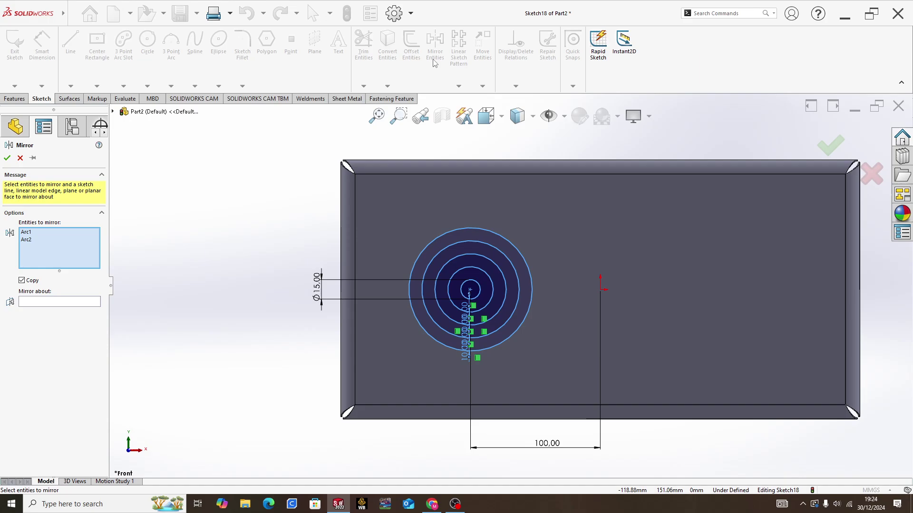
{"action": "left_click", "coordinate": [97, 304]}
{"action": "left_click", "coordinate": [112, 112]}
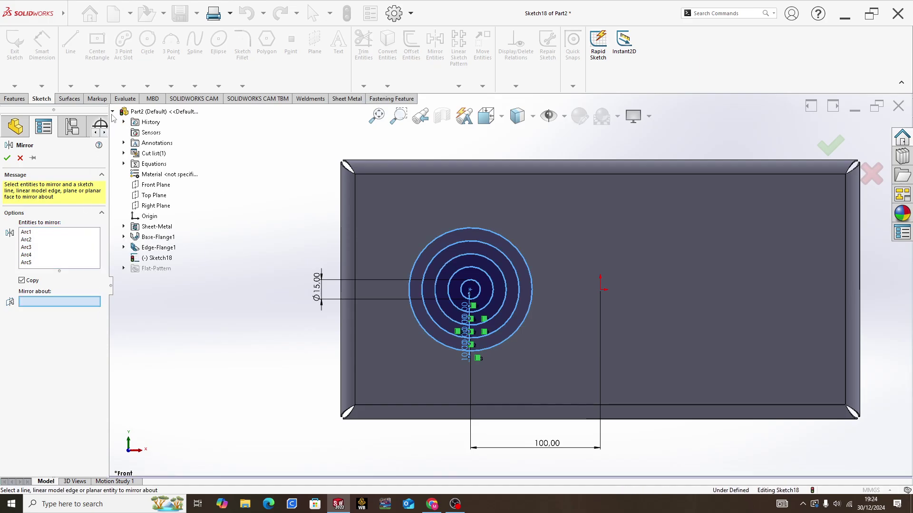
{"action": "left_click", "coordinate": [157, 206]}
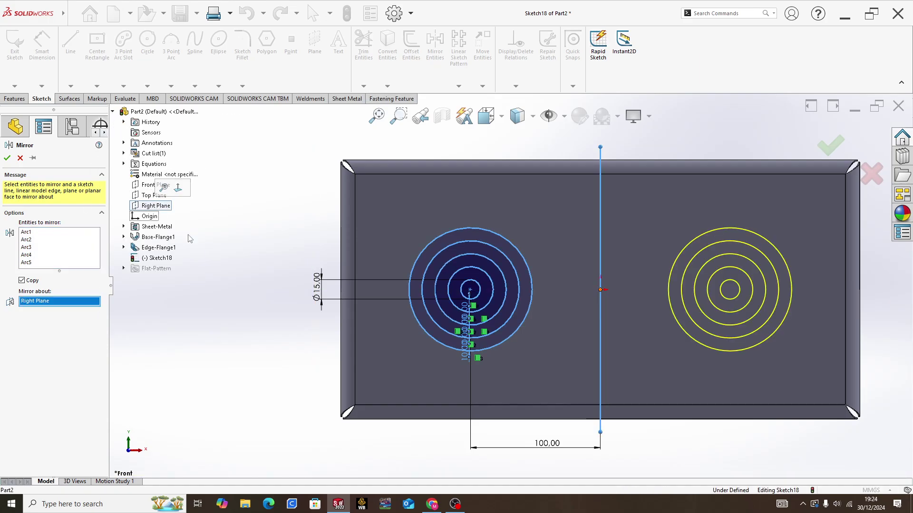
{"action": "left_click", "coordinate": [7, 159]}
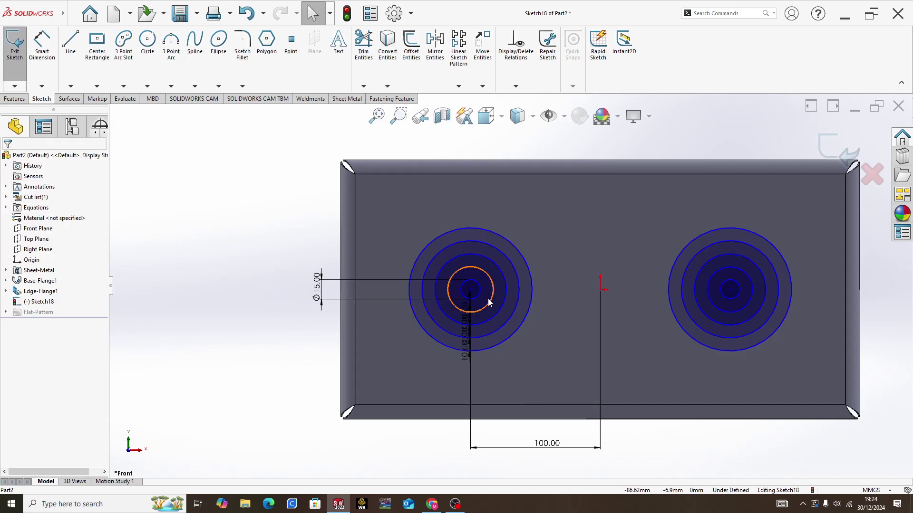
Step: Sketch a vertical and a horizontal line across the full diameter of the left set's outermost circle, using its quadrant points
{"action": "key", "text": "l"}
{"action": "scroll", "coordinate": [477, 263], "scroll_direction": "down", "scroll_amount": 5}
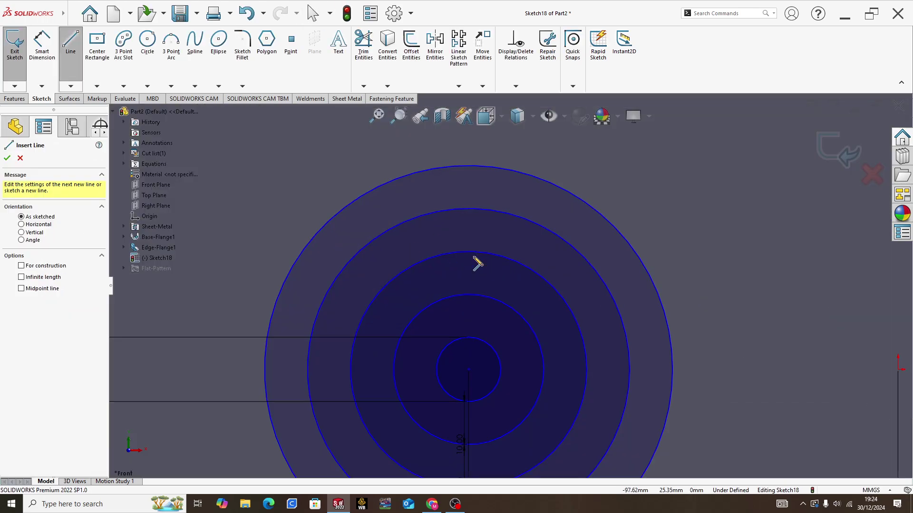
{"action": "scroll", "coordinate": [478, 254], "scroll_direction": "up", "scroll_amount": 3}
{"action": "left_click", "coordinate": [485, 217]}
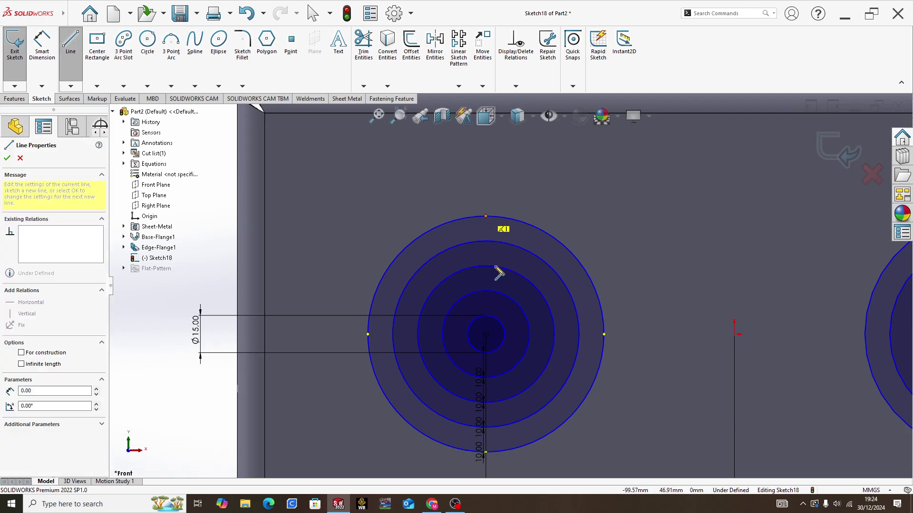
{"action": "double_click", "coordinate": [485, 452]}
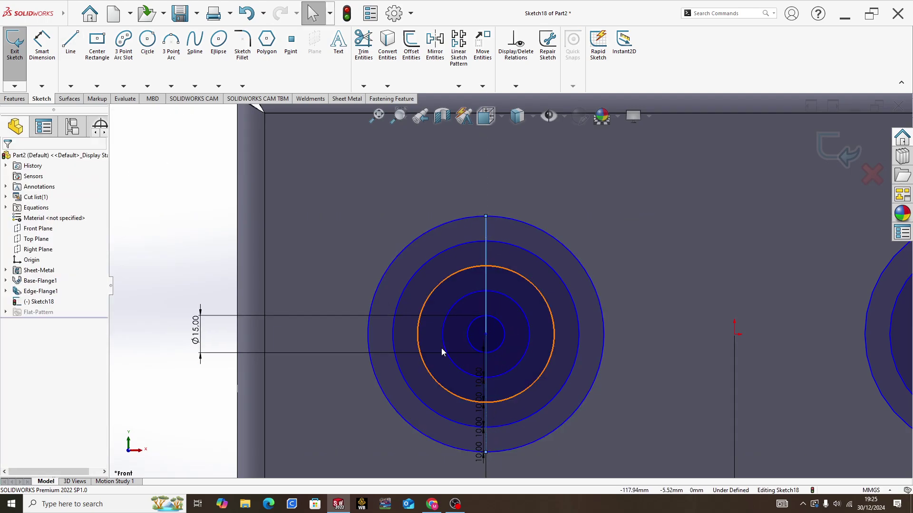
{"action": "left_click", "coordinate": [368, 334]}
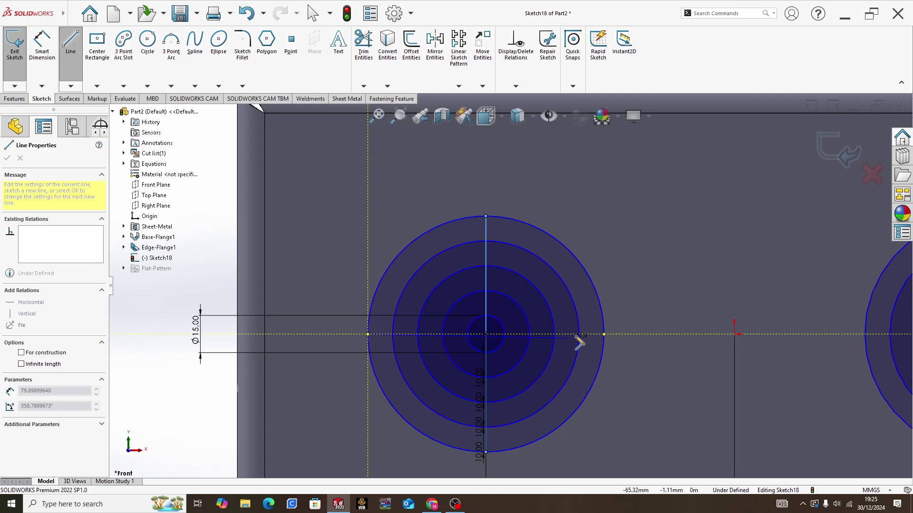
{"action": "double_click", "coordinate": [603, 335]}
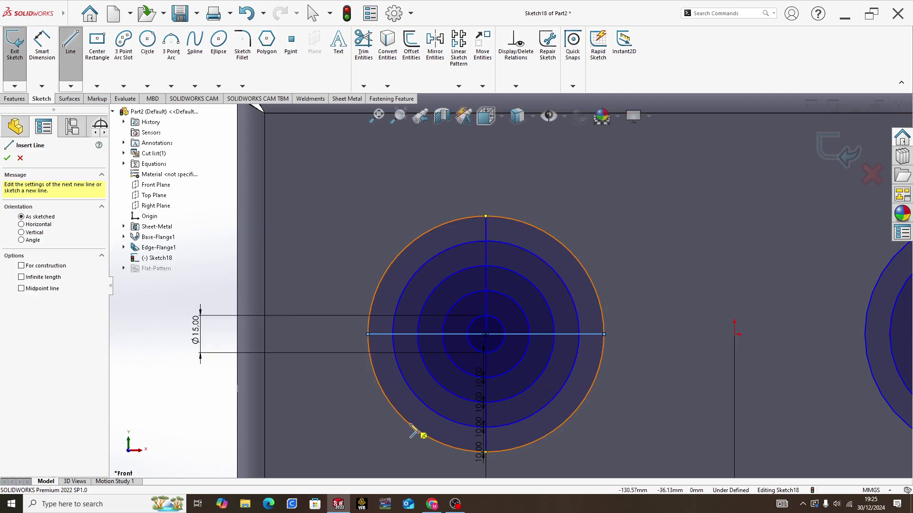
Step: Sketch a diagonal line through the left circles' centre, from lower left to upper right on the outermost circle, about 36° from vertical
{"action": "left_click", "coordinate": [409, 429]}
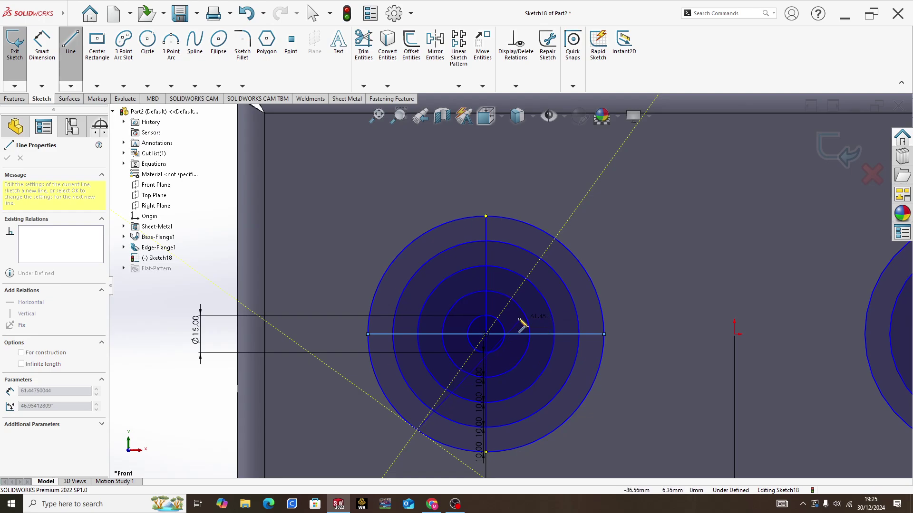
{"action": "left_click", "coordinate": [555, 239]}
{"action": "key", "text": "Escape"}
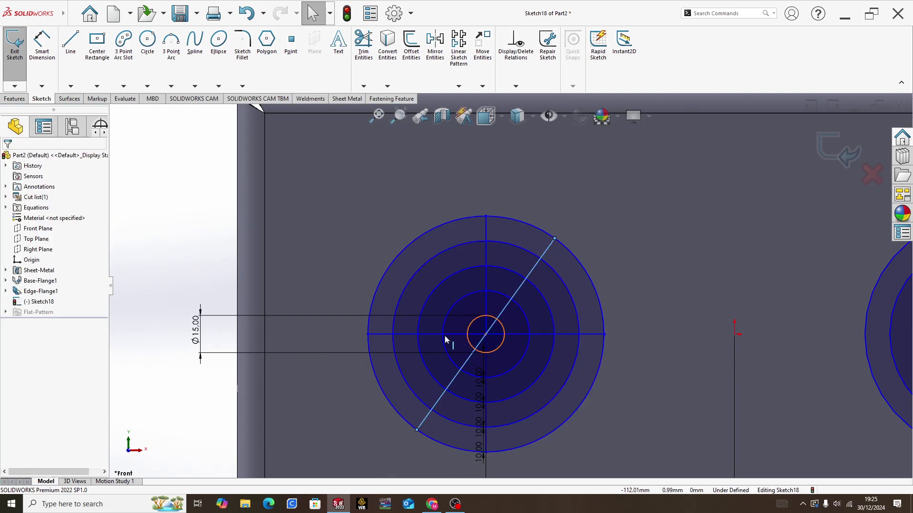
Step: Dimension the angle between the vertical line and the diagonal line as 45°
{"action": "left_click", "coordinate": [52, 62]}
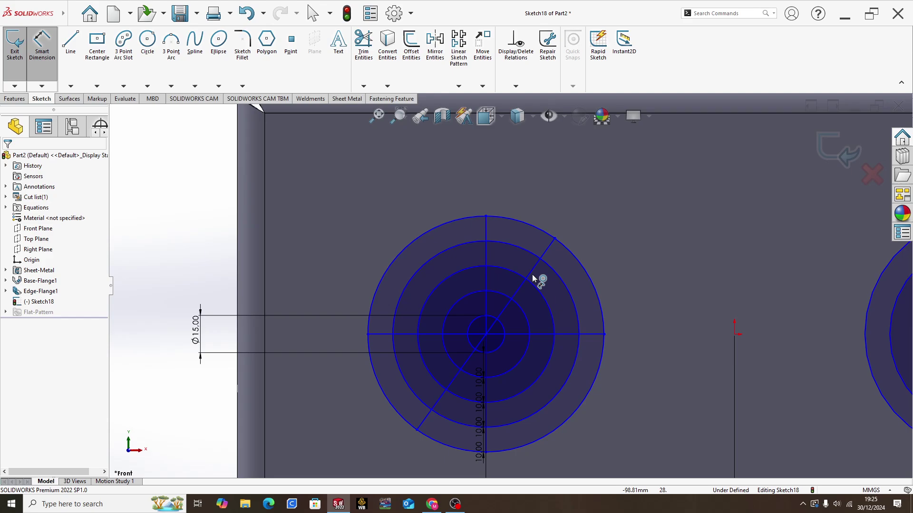
{"action": "left_click", "coordinate": [487, 304]}
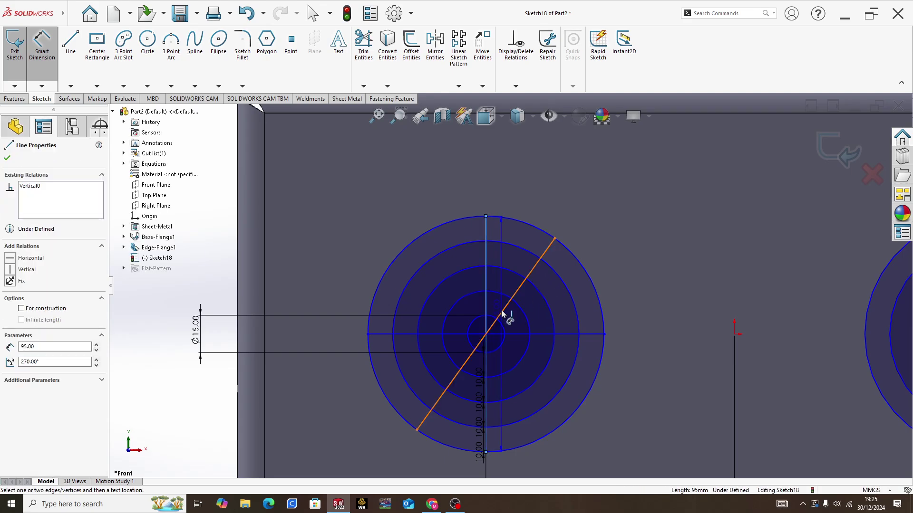
{"action": "left_click", "coordinate": [504, 308]}
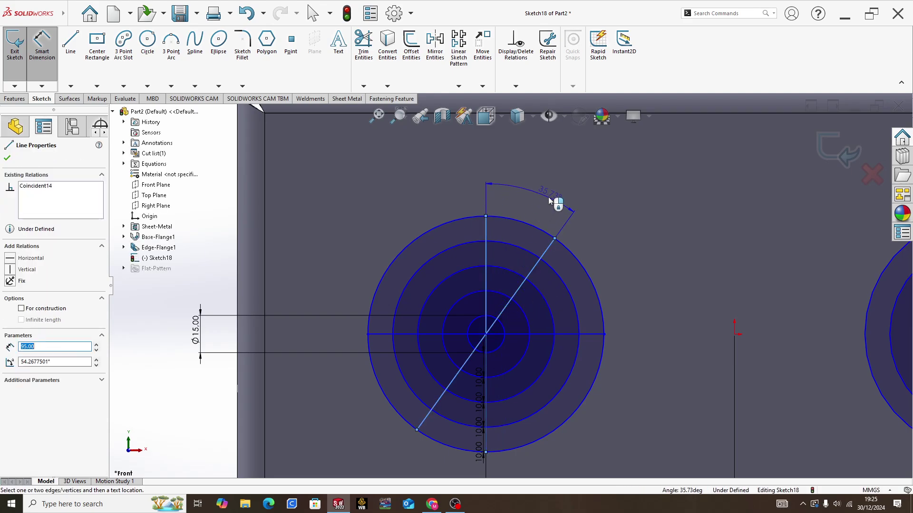
{"action": "left_click", "coordinate": [548, 196]}
{"action": "type", "text": "45"}
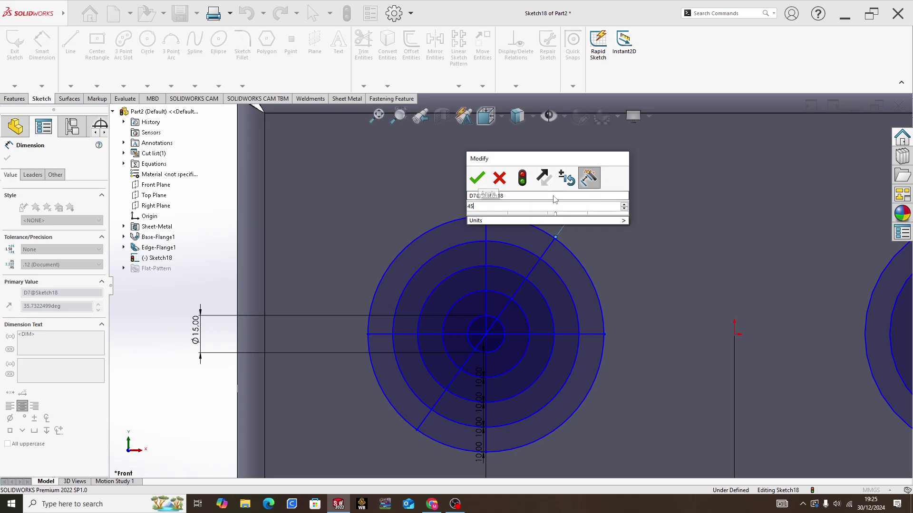
{"action": "key", "text": "Return"}
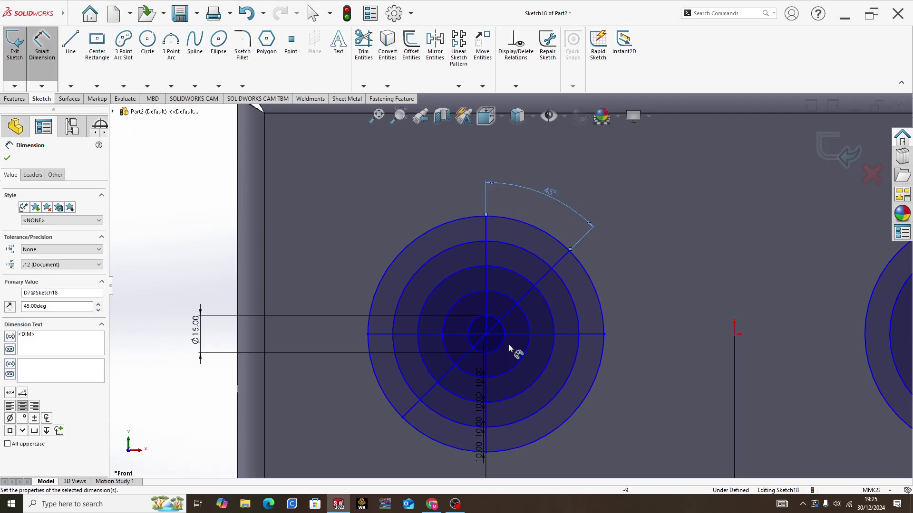
{"action": "key", "text": "Escape"}
Step: Mirror the diagonal line about the vertical line to add the opposite diagonal
{"action": "left_click", "coordinate": [544, 276]}
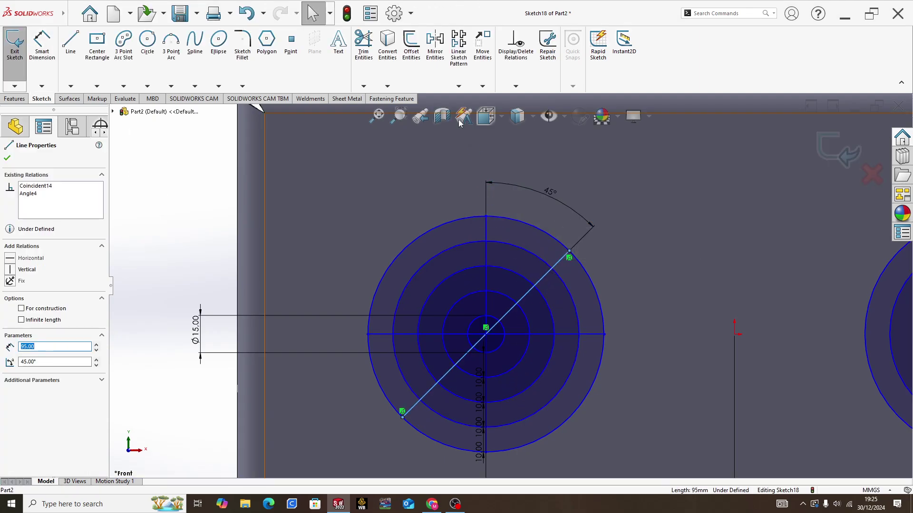
{"action": "left_click", "coordinate": [435, 45]}
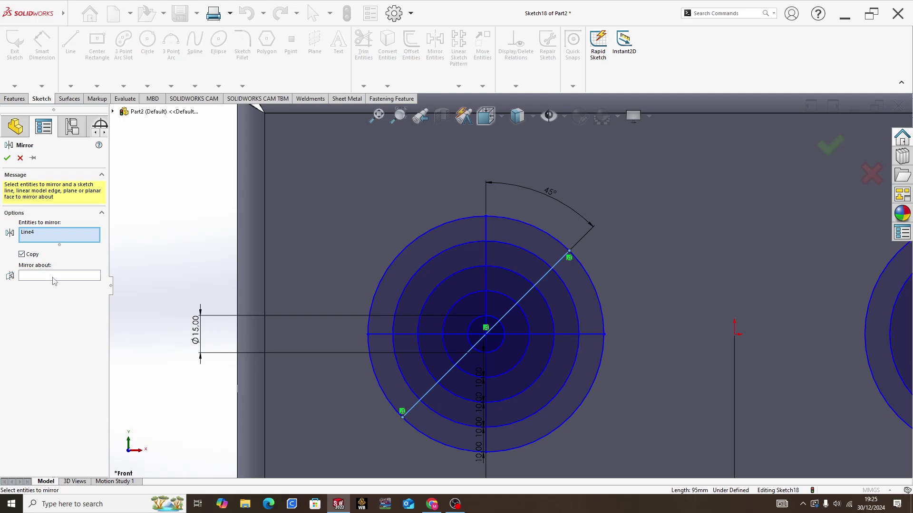
{"action": "left_click", "coordinate": [53, 279]}
{"action": "left_click", "coordinate": [486, 232]}
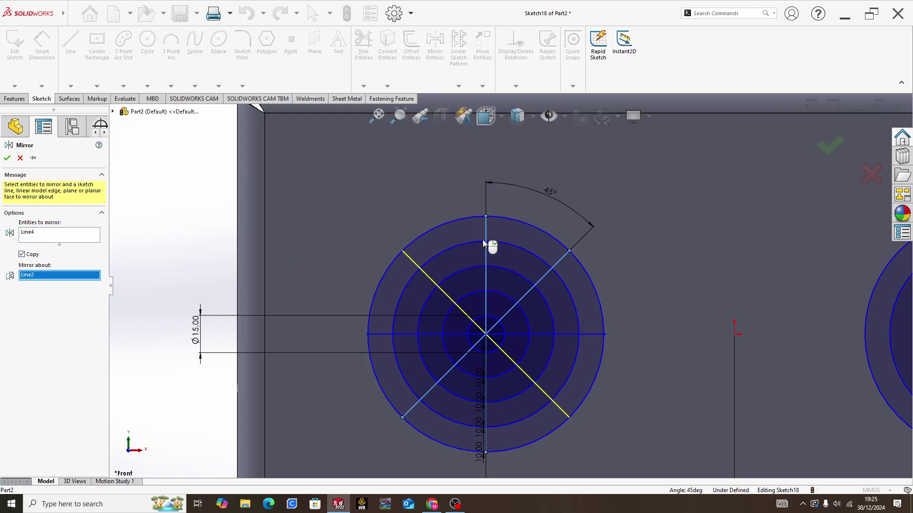
{"action": "left_click", "coordinate": [7, 158]}
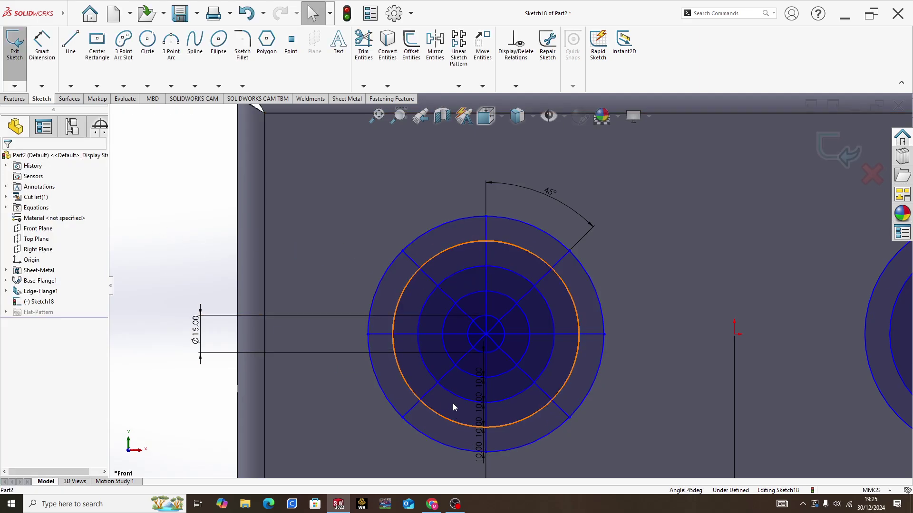
{"action": "scroll", "coordinate": [523, 344], "scroll_direction": "up", "scroll_amount": 3}
{"action": "scroll", "coordinate": [500, 317], "scroll_direction": "up", "scroll_amount": 2}
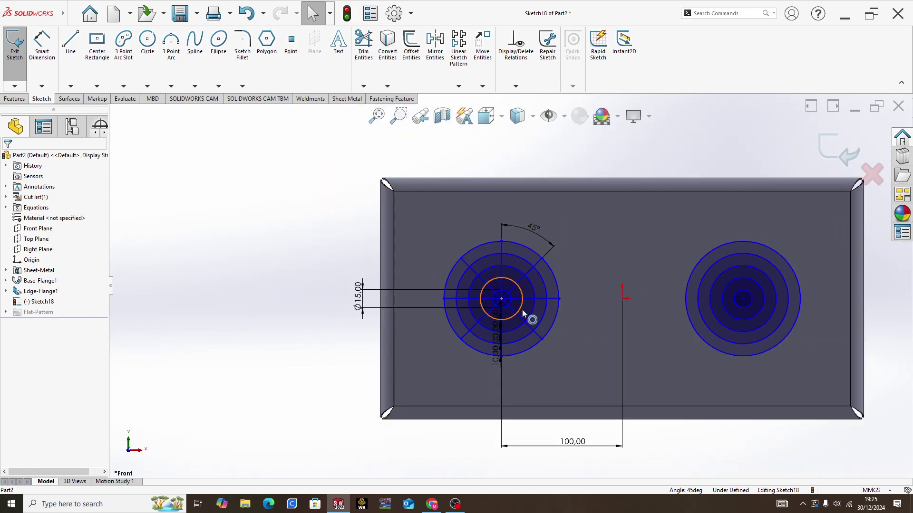
{"action": "scroll", "coordinate": [517, 304], "scroll_direction": "down", "scroll_amount": 1}
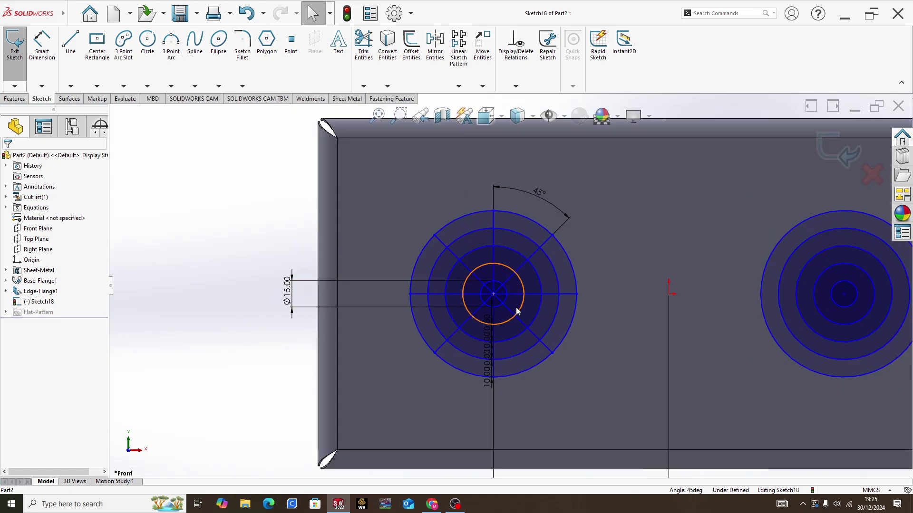
{"action": "scroll", "coordinate": [504, 289], "scroll_direction": "up", "scroll_amount": 2}
{"action": "scroll", "coordinate": [654, 300], "scroll_direction": "down", "scroll_amount": 1}
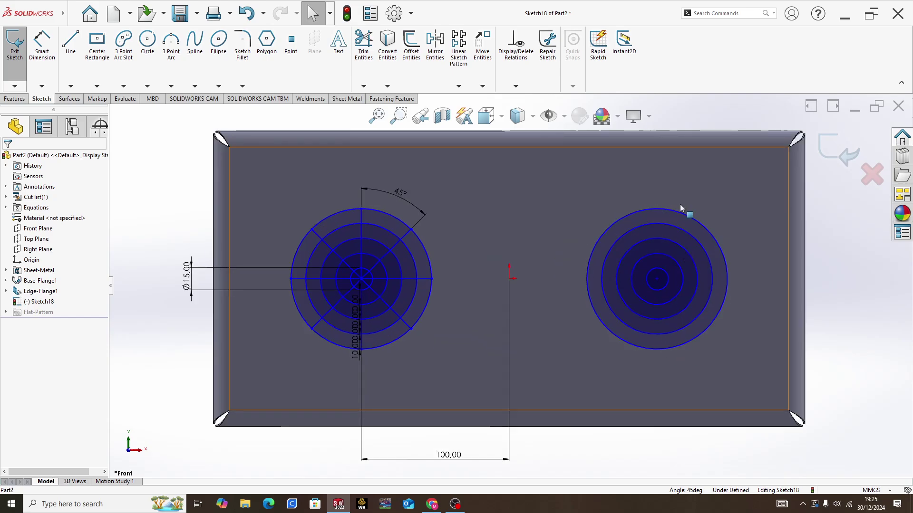
Step: Sketch a three-point arc of about 29 mm radius from the right circles' centre to the upper right of the outermost circle
{"action": "left_click", "coordinate": [171, 87]}
{"action": "left_click", "coordinate": [191, 121]}
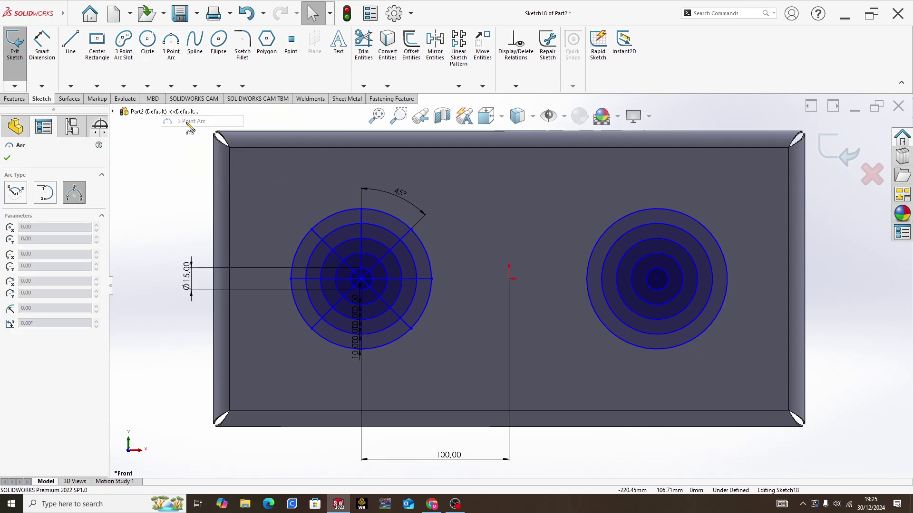
{"action": "scroll", "coordinate": [624, 290], "scroll_direction": "down", "scroll_amount": 3}
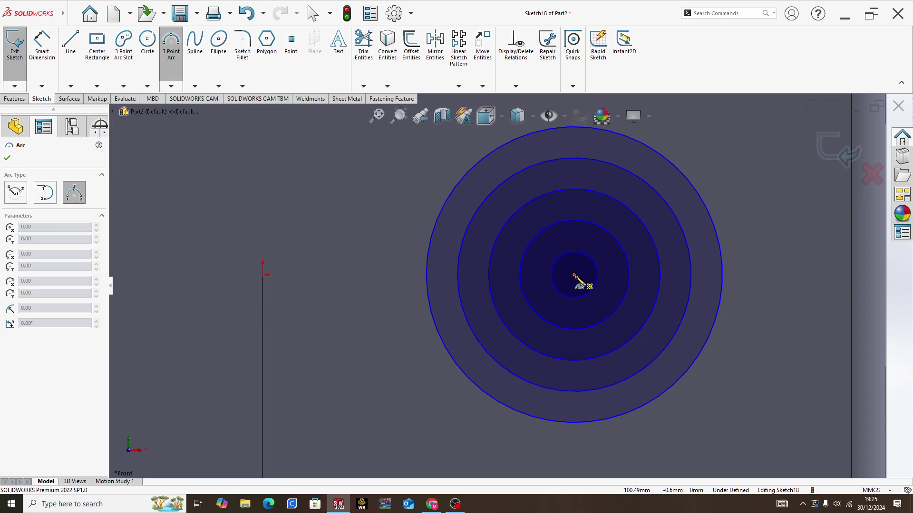
{"action": "left_click", "coordinate": [574, 274]}
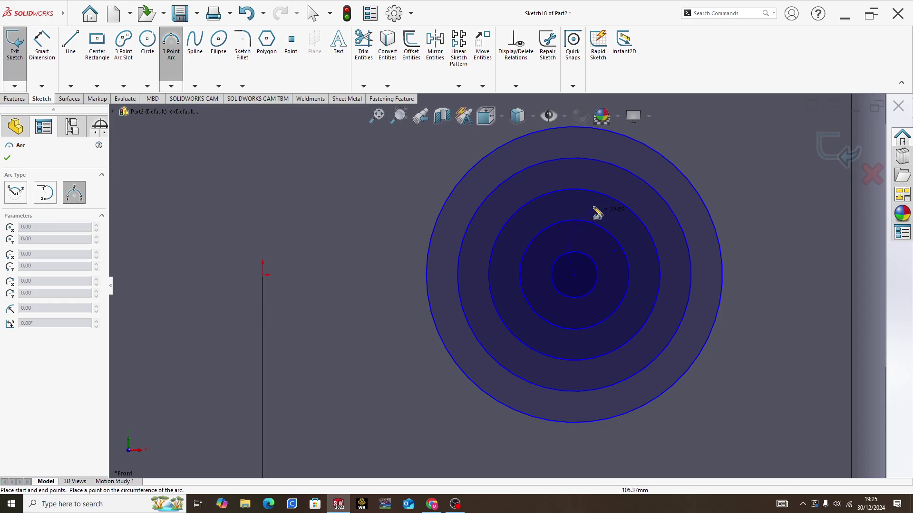
{"action": "left_click", "coordinate": [688, 178]}
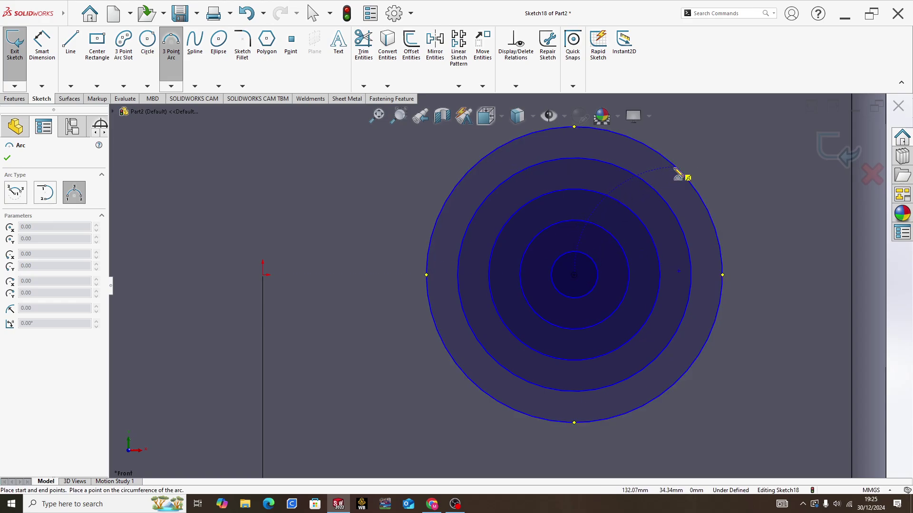
{"action": "left_click", "coordinate": [638, 175]}
{"action": "key", "text": "Escape"}
Step: Dimension the arc's radius as 30 mm
{"action": "key", "text": "d"}
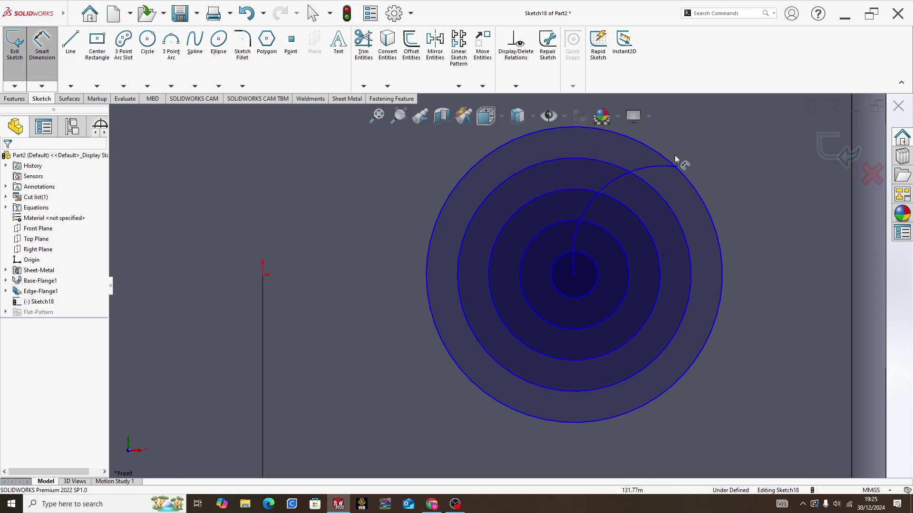
{"action": "left_click", "coordinate": [658, 167]}
{"action": "scroll", "coordinate": [642, 150], "scroll_direction": "up", "scroll_amount": 2}
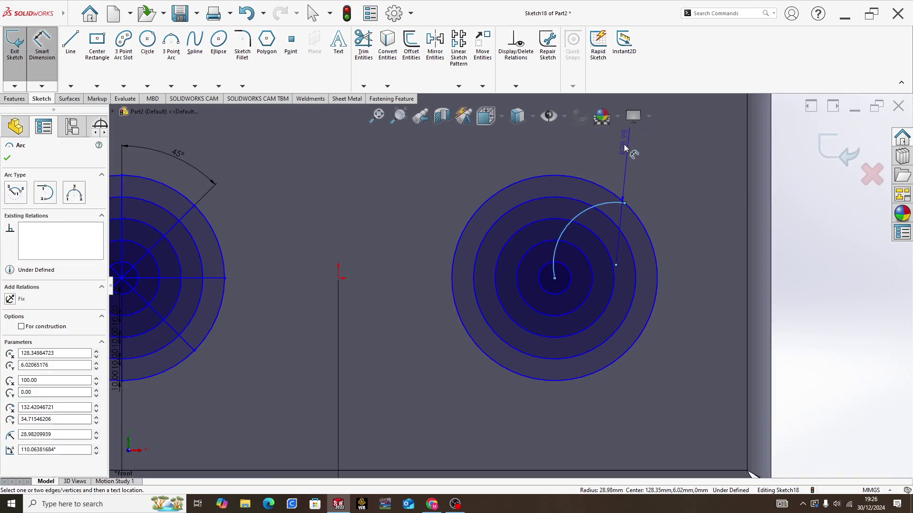
{"action": "left_click", "coordinate": [624, 151]}
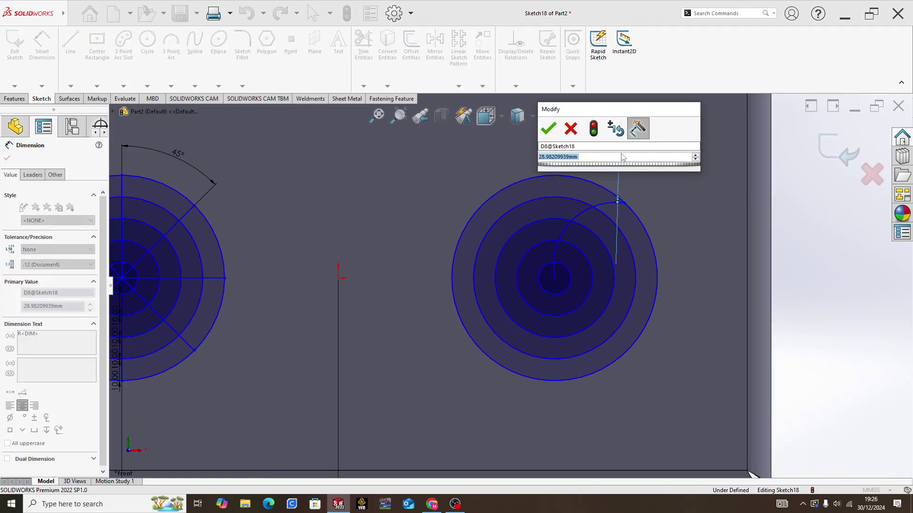
{"action": "type", "text": "30"}
{"action": "key", "text": "Return"}
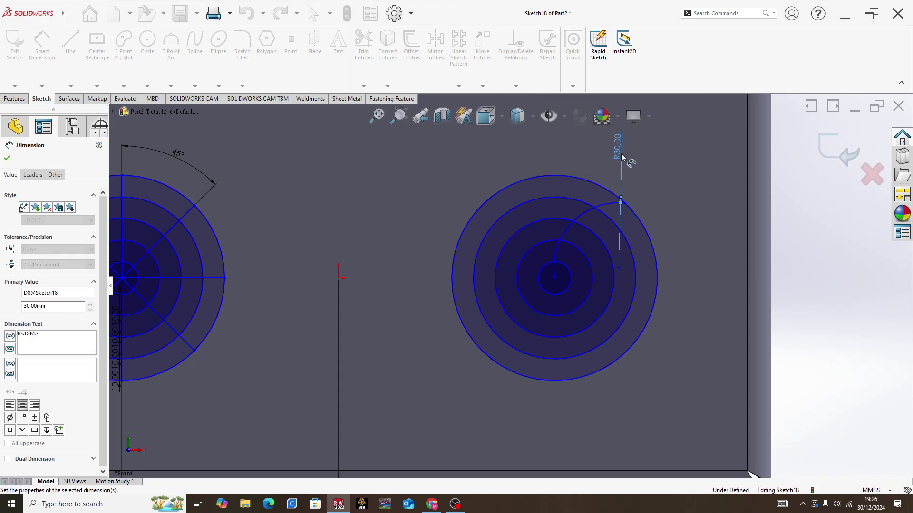
{"action": "key", "text": "Escape"}
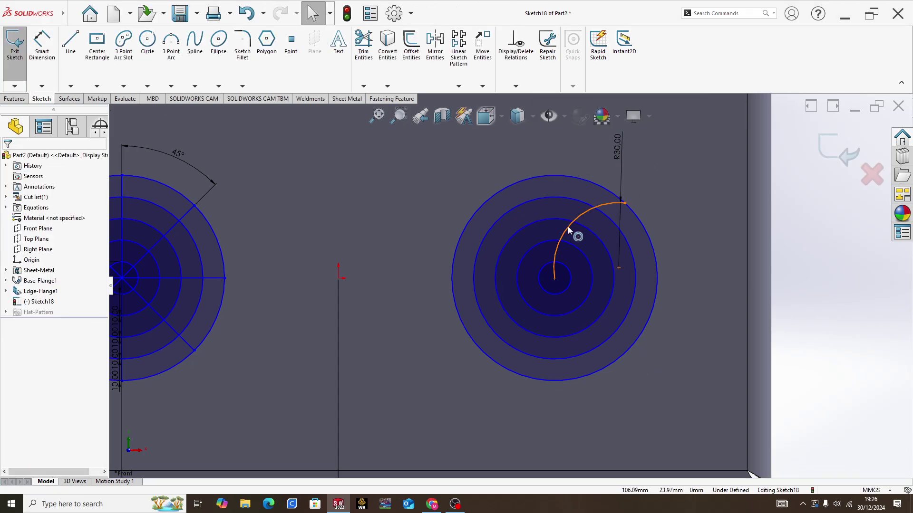
Step: Circular-pattern the arc around the right circles' centre with 7 equally spaced instances over 360°
{"action": "left_click", "coordinate": [569, 230]}
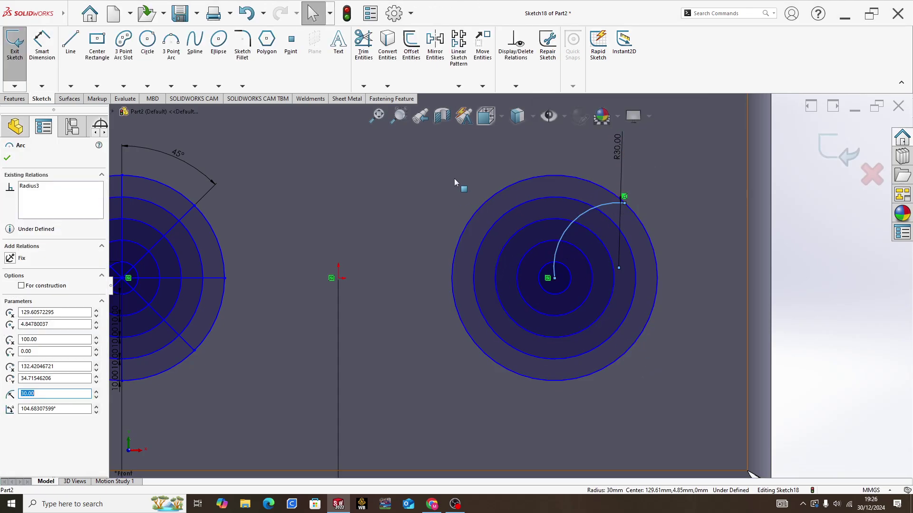
{"action": "left_click", "coordinate": [466, 85]}
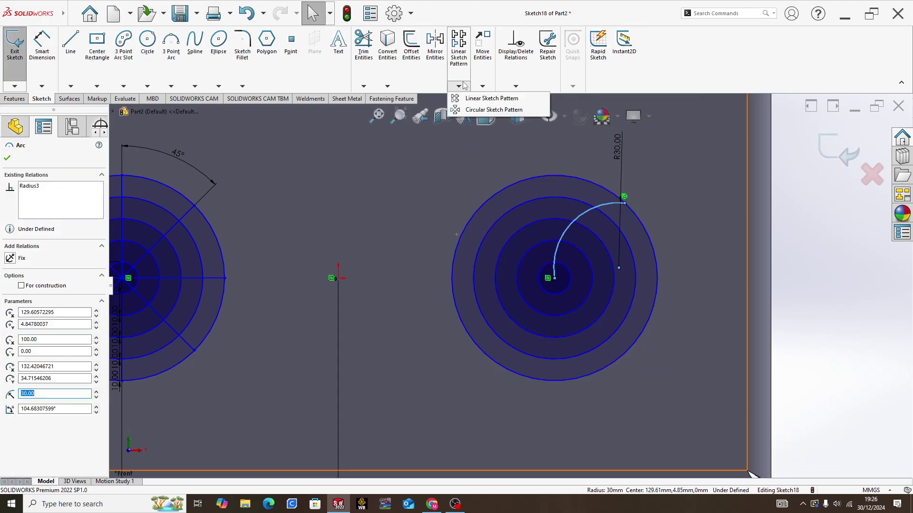
{"action": "left_click", "coordinate": [471, 112]}
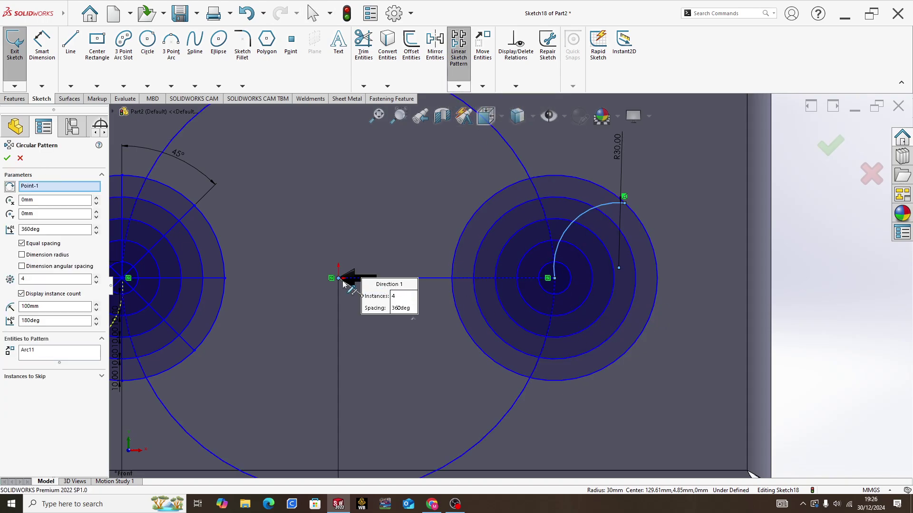
{"action": "right_click", "coordinate": [73, 187]}
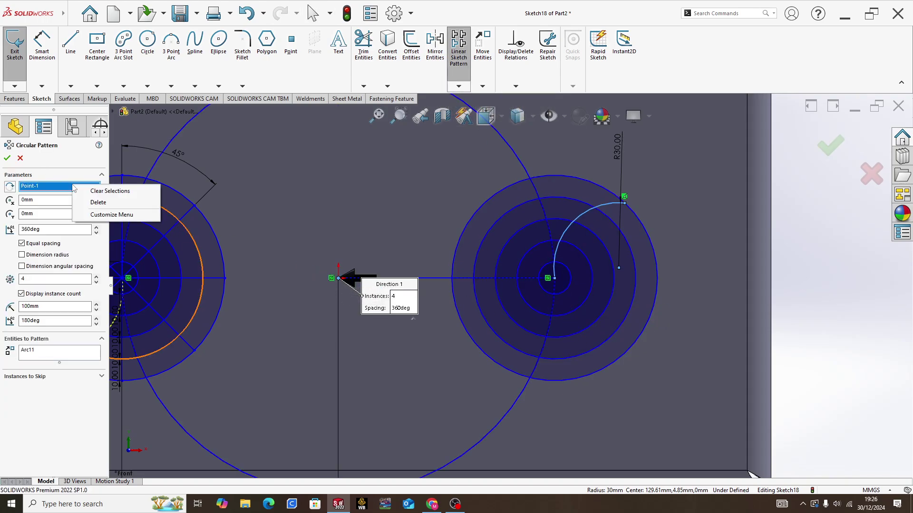
{"action": "left_click", "coordinate": [93, 203]}
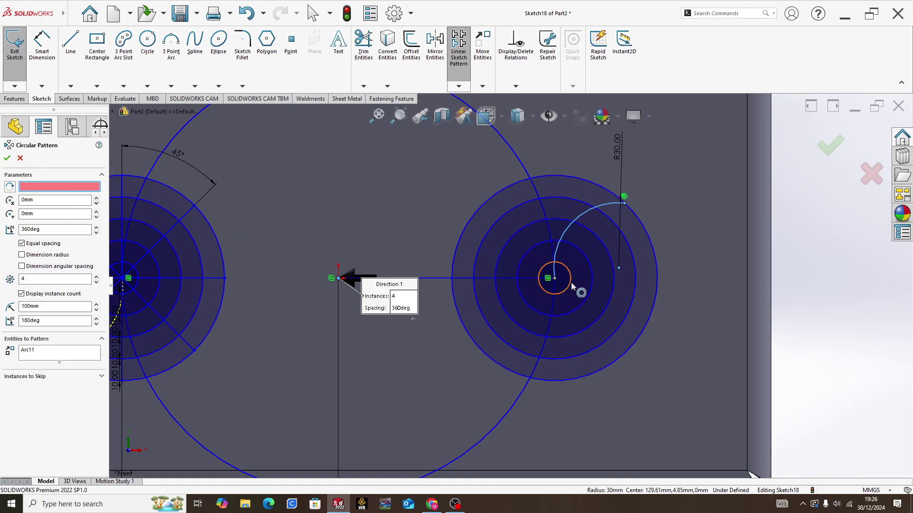
{"action": "scroll", "coordinate": [544, 282], "scroll_direction": "down", "scroll_amount": 5}
{"action": "left_click", "coordinate": [535, 277]}
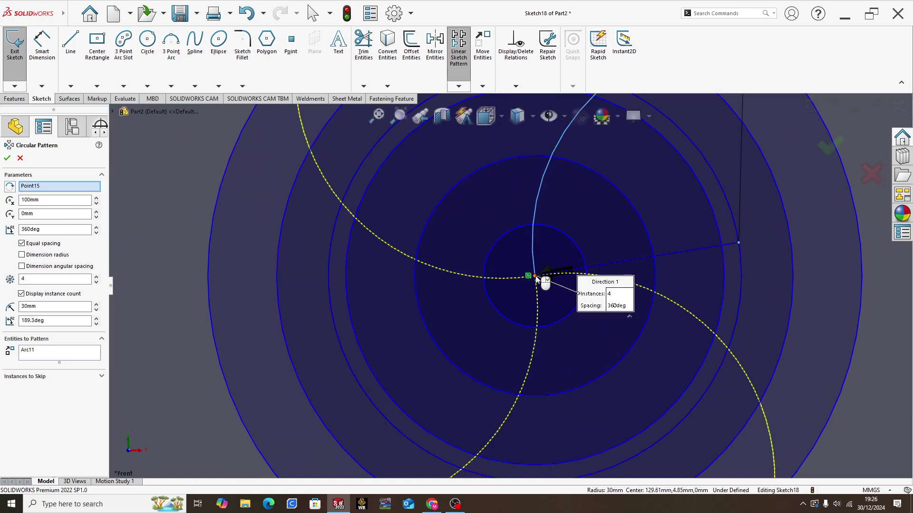
{"action": "scroll", "coordinate": [515, 284], "scroll_direction": "up", "scroll_amount": 5}
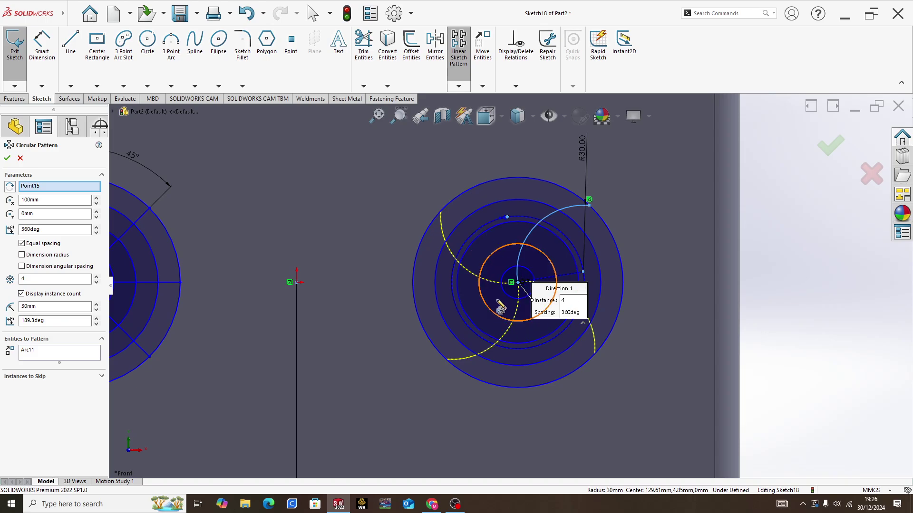
{"action": "left_click", "coordinate": [49, 280]}
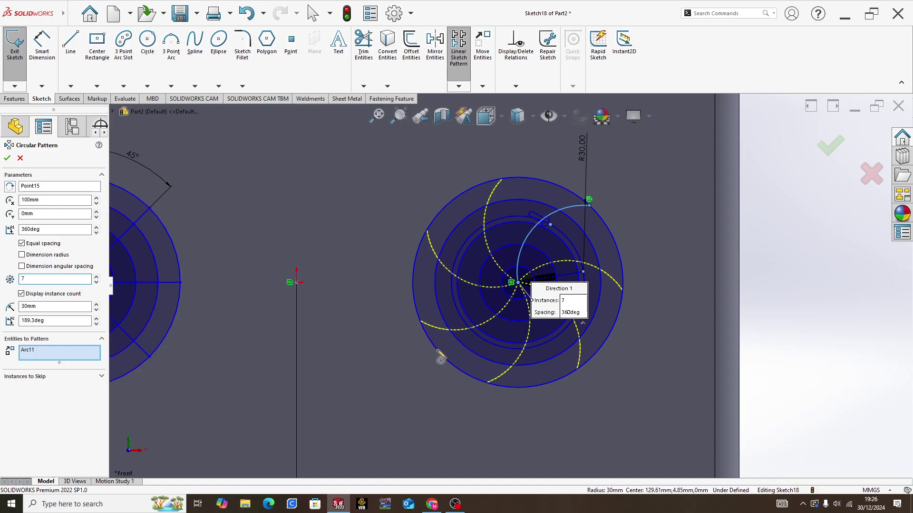
{"action": "left_click", "coordinate": [7, 158]}
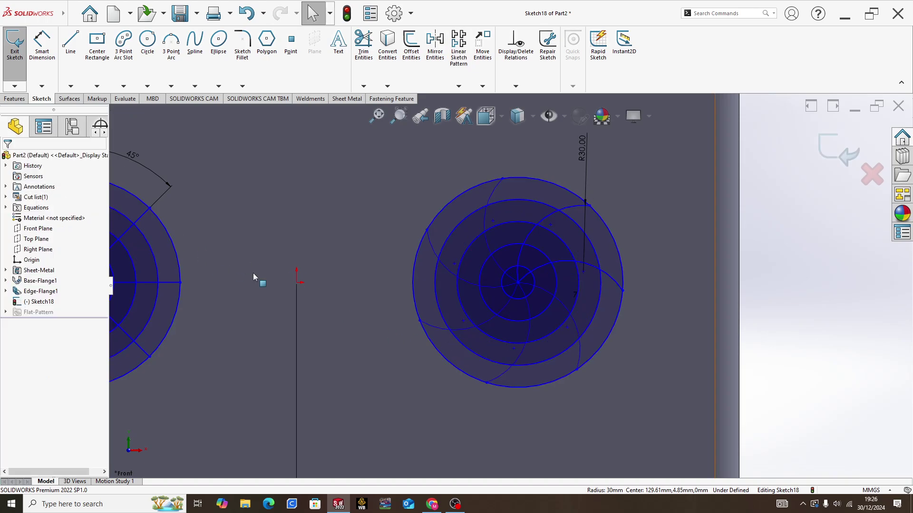
Step: Start a Vent feature on the tray's base with the left set's outermost circle as its boundary
{"action": "scroll", "coordinate": [376, 276], "scroll_direction": "up", "scroll_amount": 5}
{"action": "scroll", "coordinate": [347, 285], "scroll_direction": "down", "scroll_amount": 2}
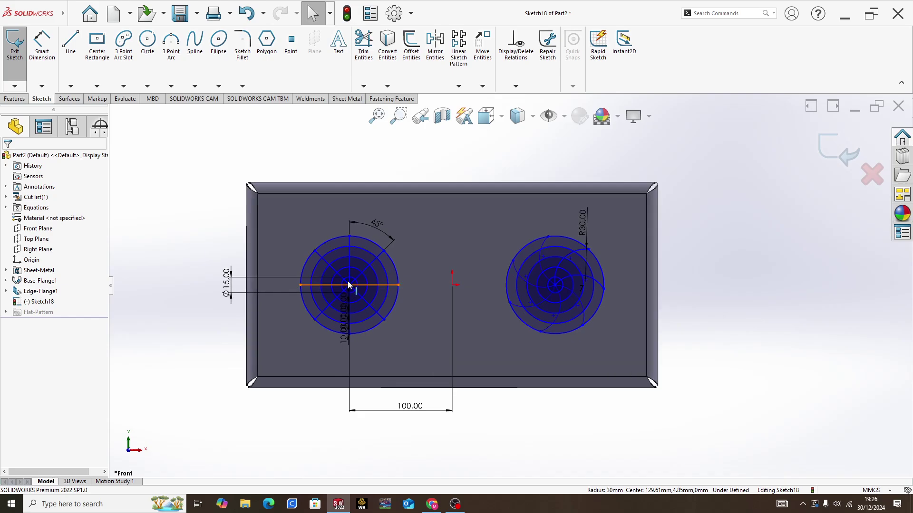
{"action": "left_click", "coordinate": [380, 100]}
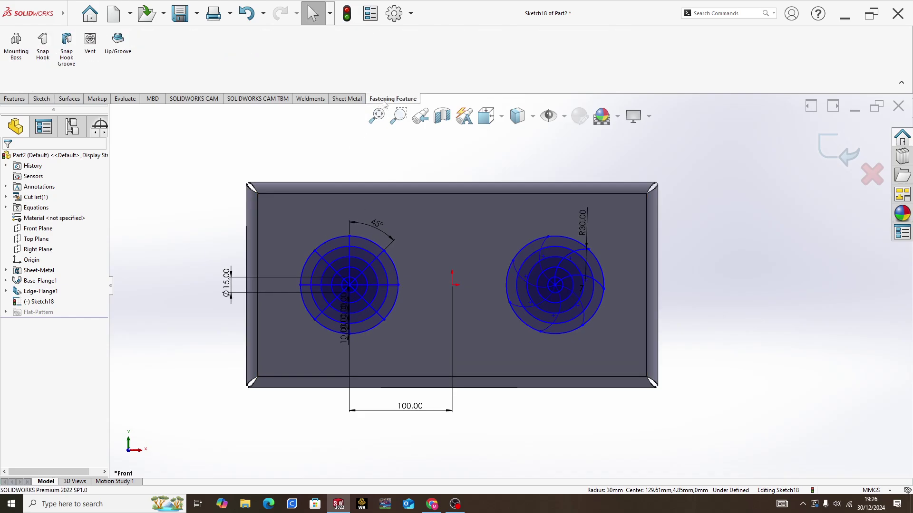
{"action": "left_click", "coordinate": [91, 68]}
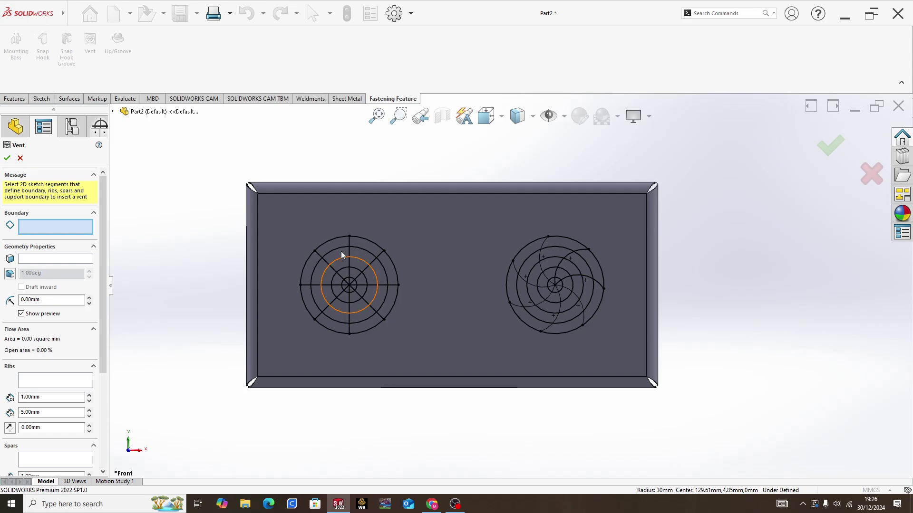
{"action": "scroll", "coordinate": [340, 250], "scroll_direction": "down", "scroll_amount": 3}
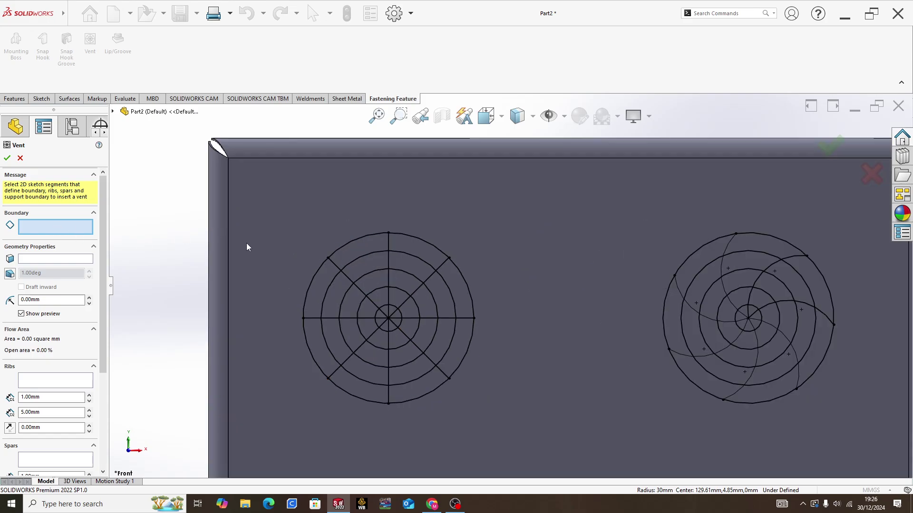
{"action": "left_click", "coordinate": [357, 241]}
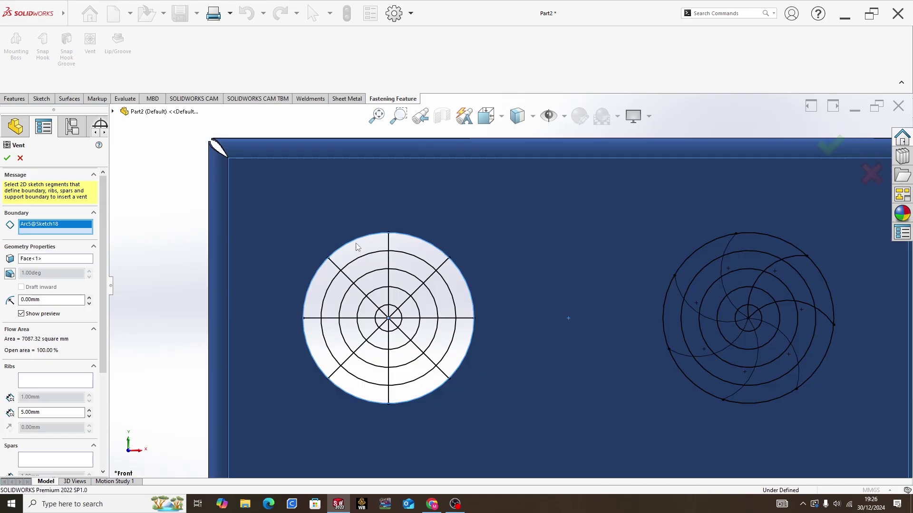
{"action": "scroll", "coordinate": [452, 317], "scroll_direction": "up", "scroll_amount": 2}
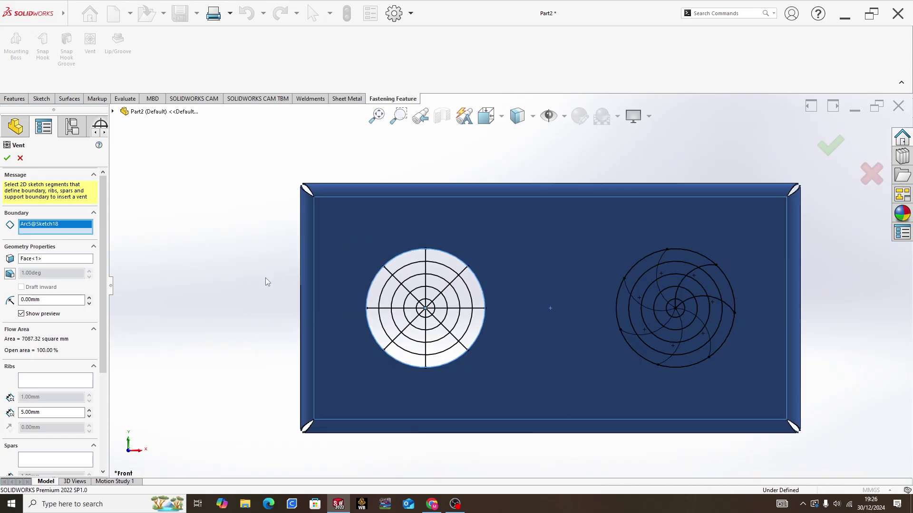
Step: Add the left set's vertical line and second-largest circle as ribs of the vent
{"action": "left_click", "coordinate": [67, 383]}
{"action": "scroll", "coordinate": [364, 279], "scroll_direction": "down", "scroll_amount": 3}
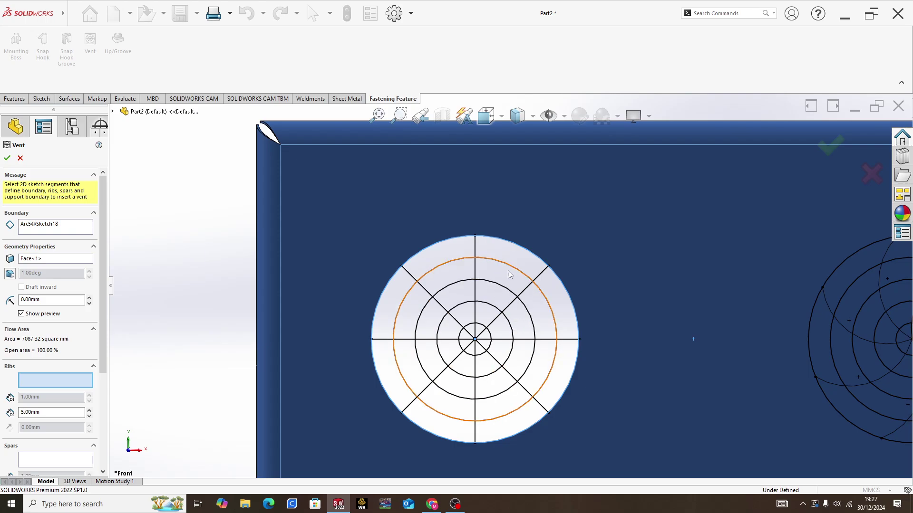
{"action": "left_click", "coordinate": [474, 267]}
{"action": "left_click", "coordinate": [464, 263]}
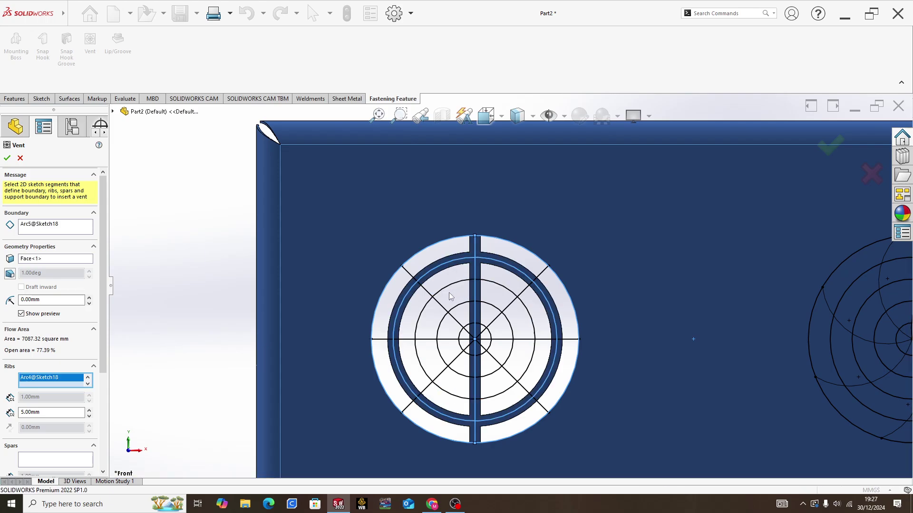
{"action": "scroll", "coordinate": [469, 292], "scroll_direction": "up", "scroll_amount": 2}
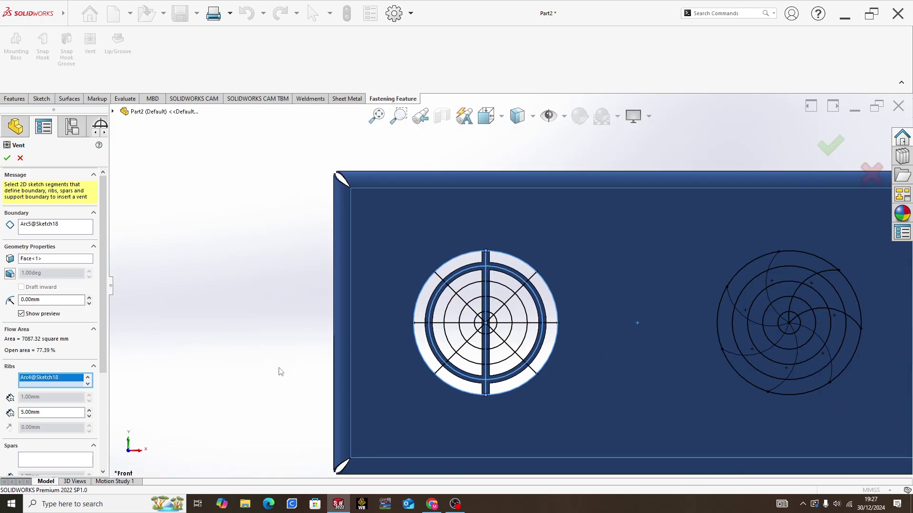
Step: Set the vent's rib width to 2 mm, trying 3 mm in between
{"action": "double_click", "coordinate": [54, 411]}
{"action": "type", "text": "2"}
{"action": "key", "text": "Return"}
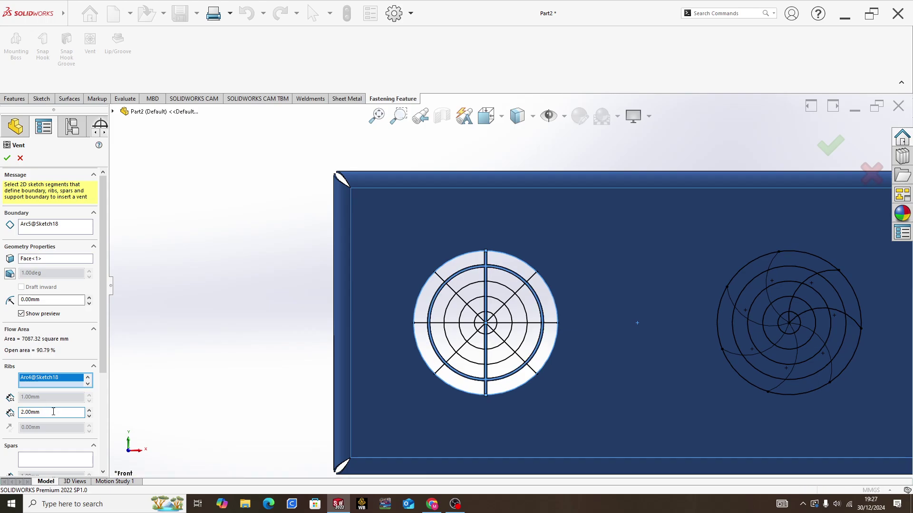
{"action": "key", "text": "Return"}
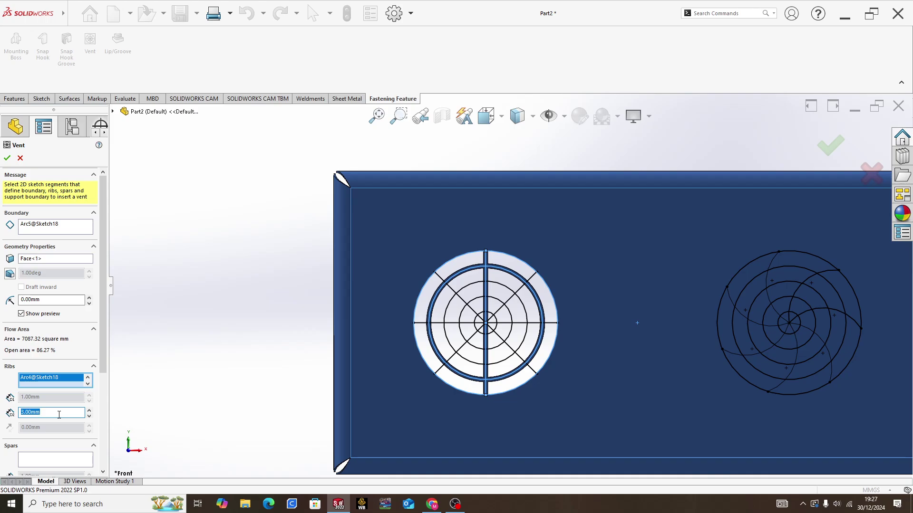
{"action": "key", "text": "Return"}
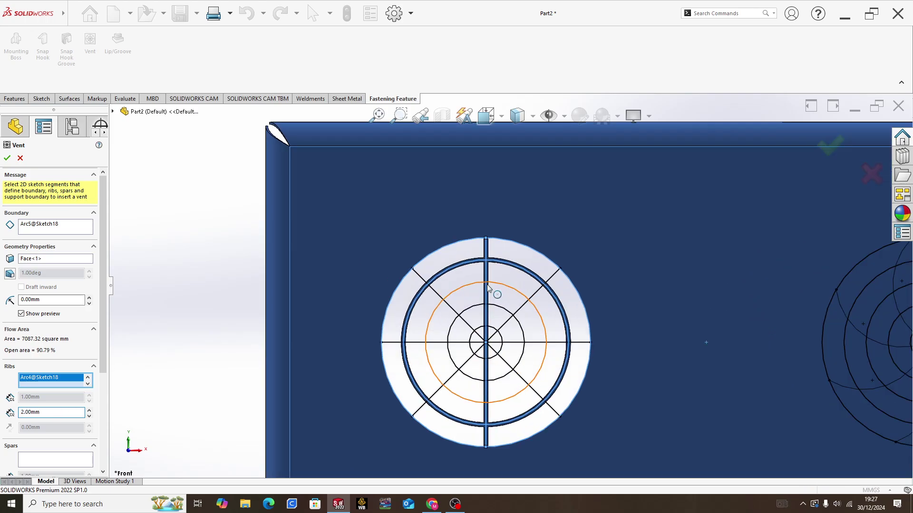
Step: Add the horizontal line, both diagonals and the three inner circles of the left set as further vent ribs
{"action": "scroll", "coordinate": [482, 285], "scroll_direction": "down", "scroll_amount": 3}
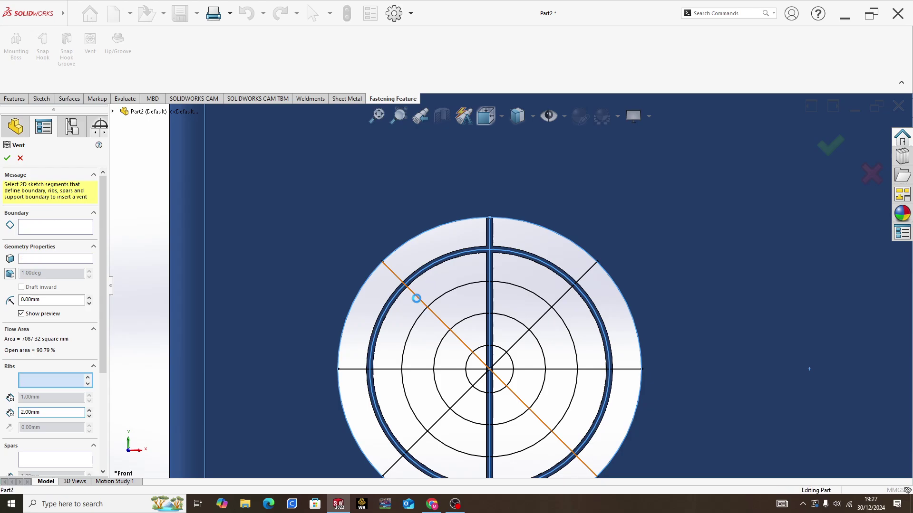
{"action": "left_click", "coordinate": [418, 301]}
{"action": "left_click", "coordinate": [403, 369]}
{"action": "left_click", "coordinate": [403, 361]}
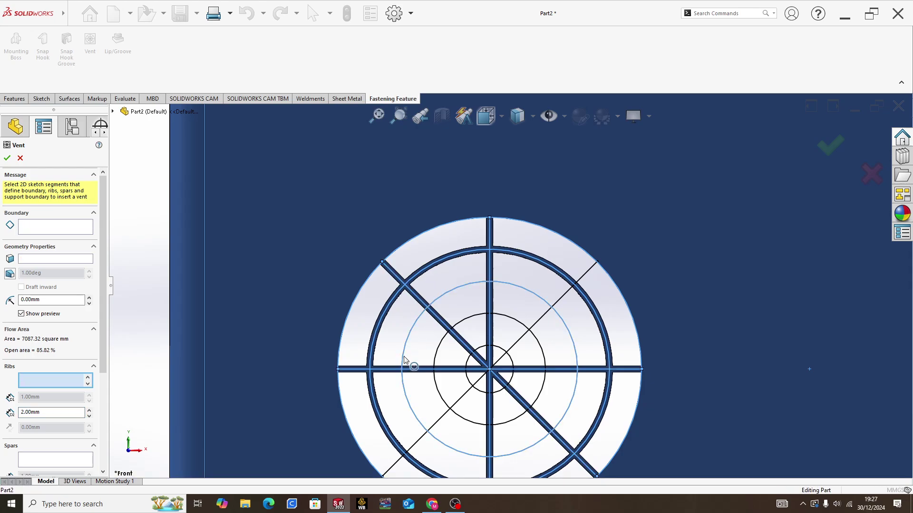
{"action": "left_click", "coordinate": [438, 357]}
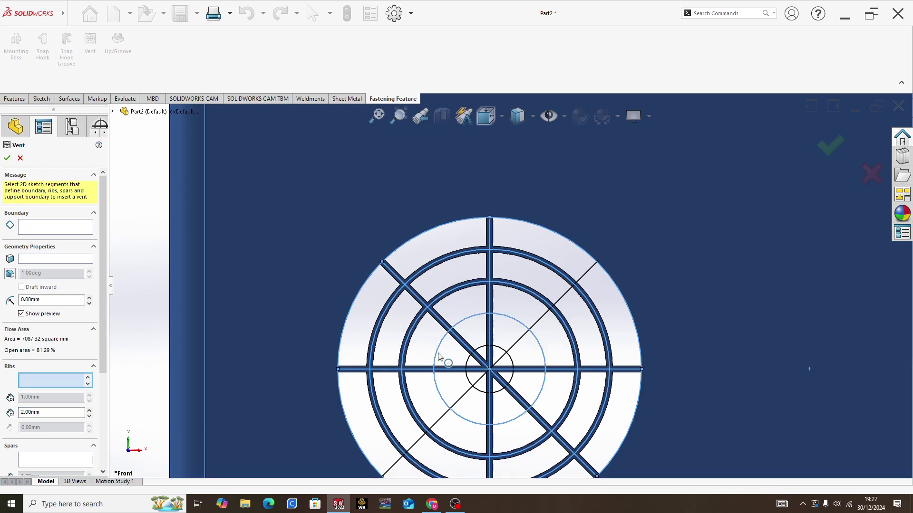
{"action": "left_click", "coordinate": [468, 376]}
{"action": "left_click", "coordinate": [465, 395]}
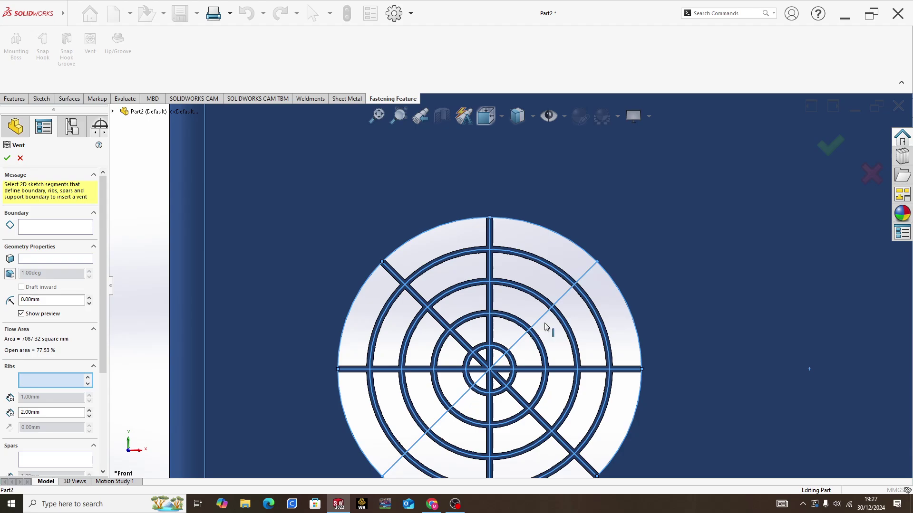
{"action": "scroll", "coordinate": [521, 372], "scroll_direction": "up", "scroll_amount": 2}
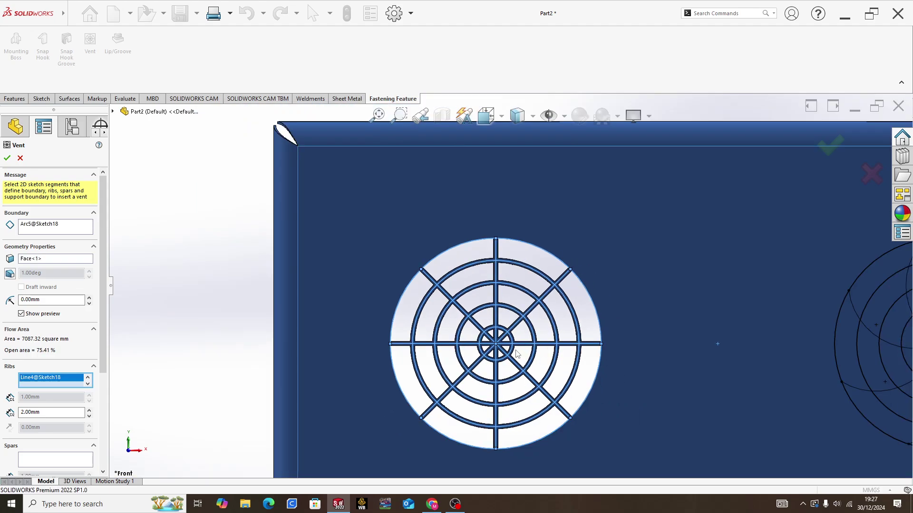
Step: Set the left vent's fillet radius to 1 mm and complete the vent
{"action": "scroll", "coordinate": [517, 353], "scroll_direction": "up", "scroll_amount": 1}
{"action": "scroll", "coordinate": [489, 315], "scroll_direction": "down", "scroll_amount": 2}
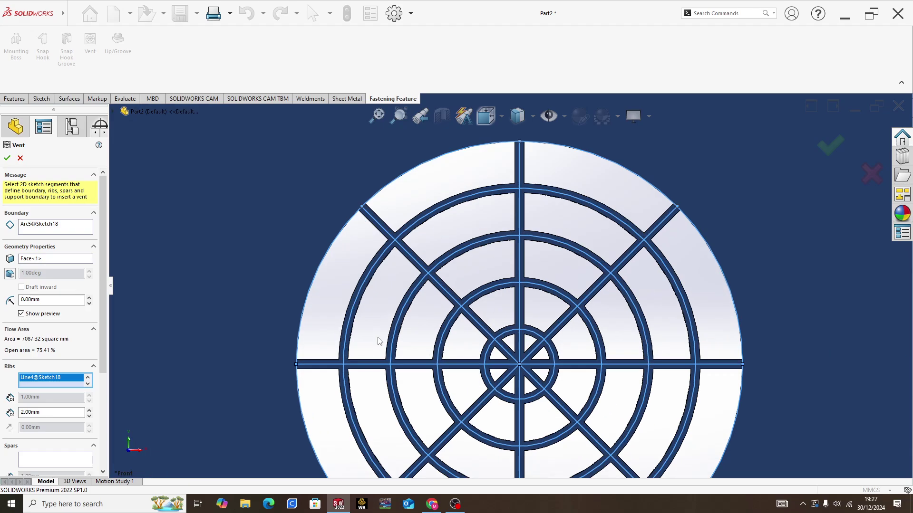
{"action": "double_click", "coordinate": [44, 302]}
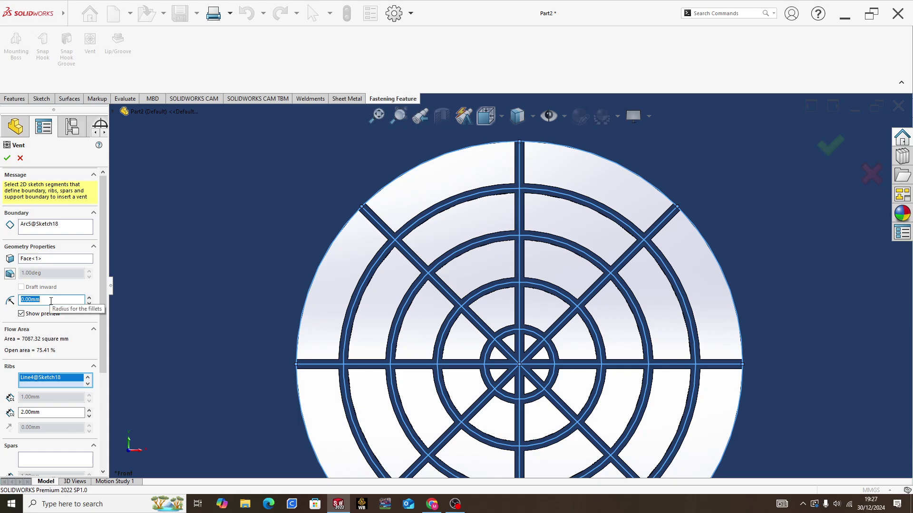
{"action": "type", "text": "21"}
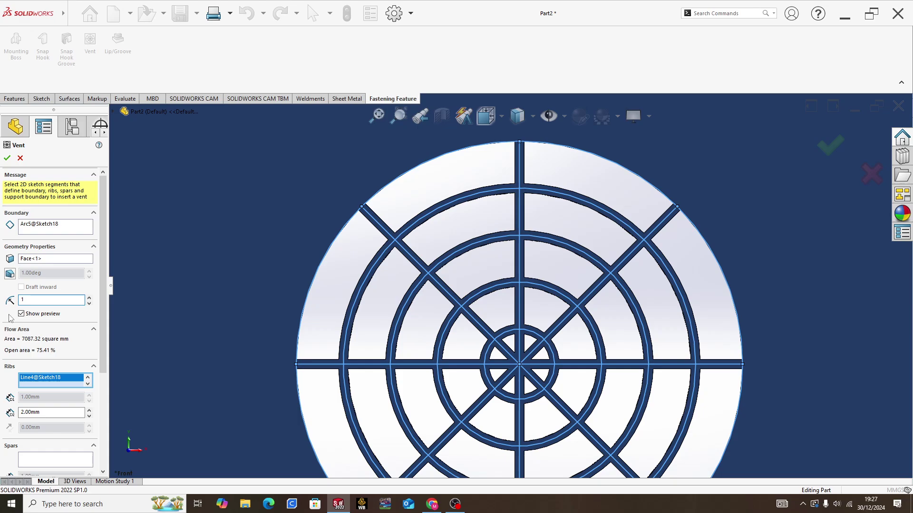
{"action": "scroll", "coordinate": [395, 256], "scroll_direction": "down", "scroll_amount": 5}
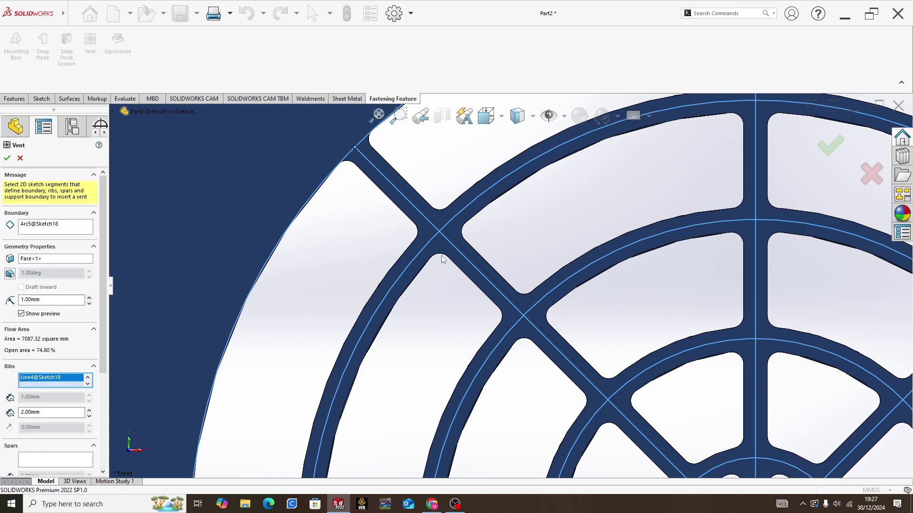
{"action": "scroll", "coordinate": [434, 266], "scroll_direction": "up", "scroll_amount": 6}
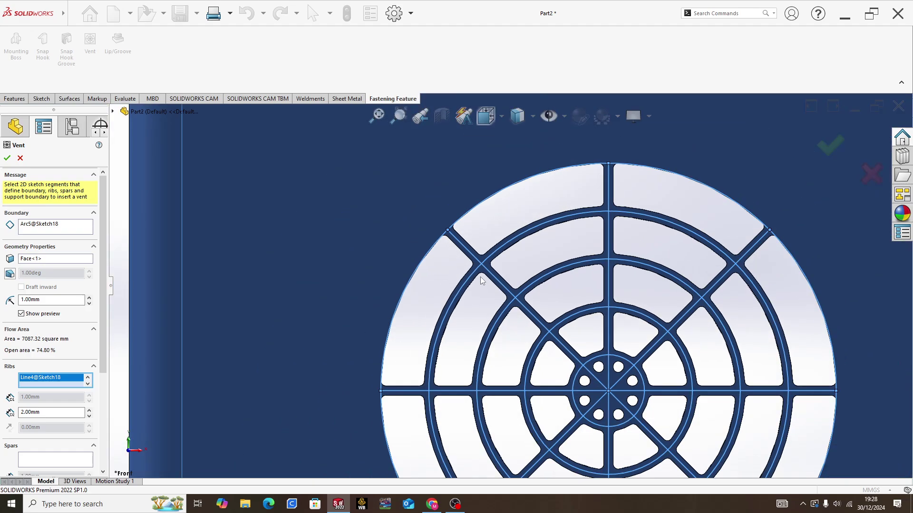
{"action": "scroll", "coordinate": [518, 359], "scroll_direction": "down", "scroll_amount": 4}
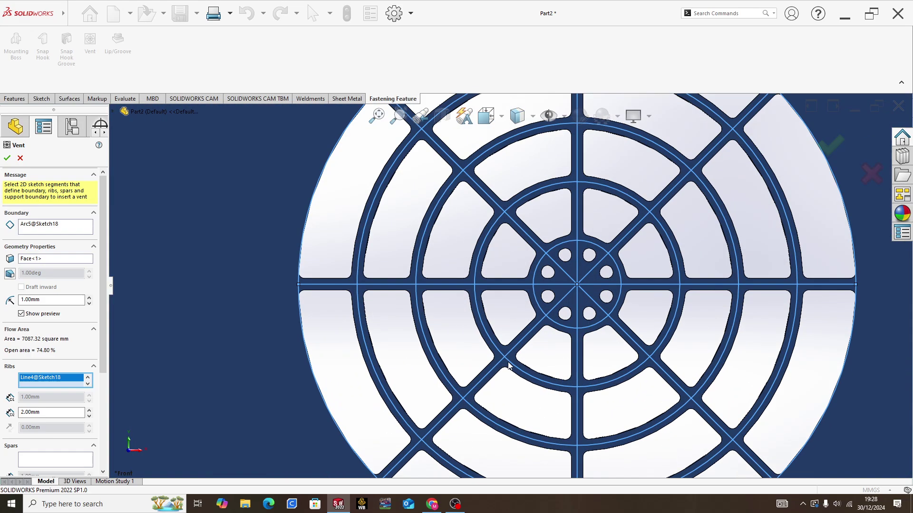
{"action": "scroll", "coordinate": [514, 296], "scroll_direction": "up", "scroll_amount": 5}
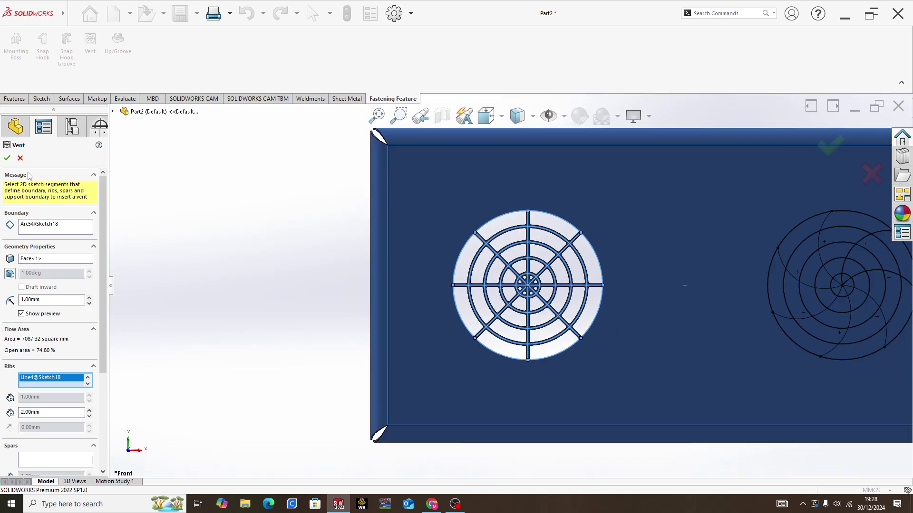
{"action": "left_click", "coordinate": [8, 159]}
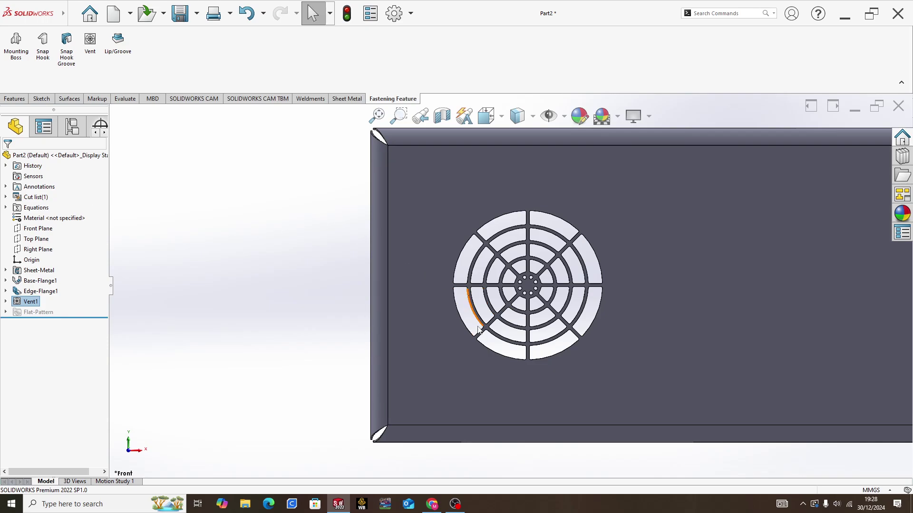
Step: Show the sketch used by the finished vent so both circle sets can be selected
{"action": "scroll", "coordinate": [510, 285], "scroll_direction": "up", "scroll_amount": 5}
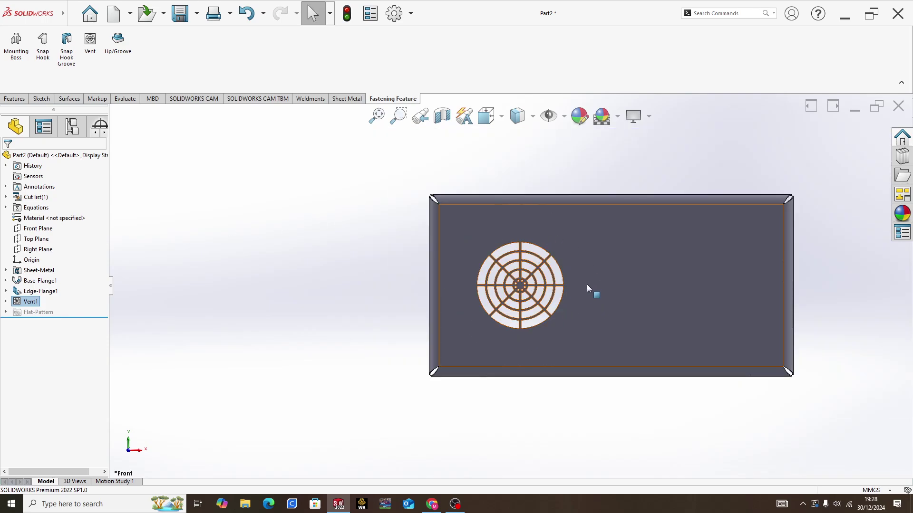
{"action": "scroll", "coordinate": [523, 270], "scroll_direction": "down", "scroll_amount": 2}
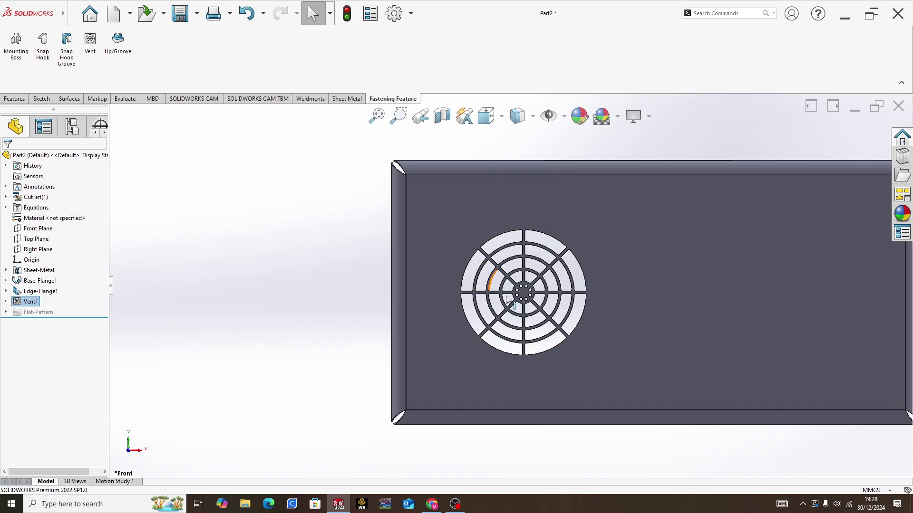
{"action": "scroll", "coordinate": [517, 285], "scroll_direction": "up", "scroll_amount": 1}
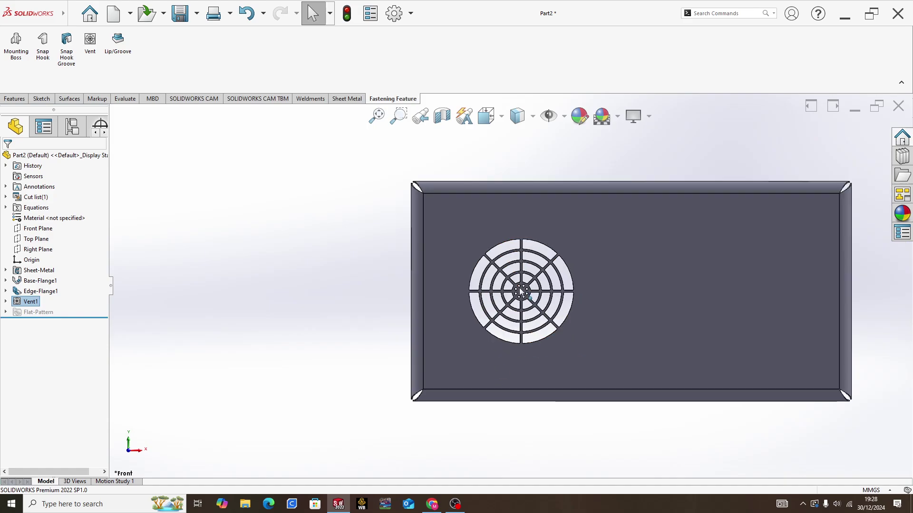
{"action": "left_click", "coordinate": [5, 302]}
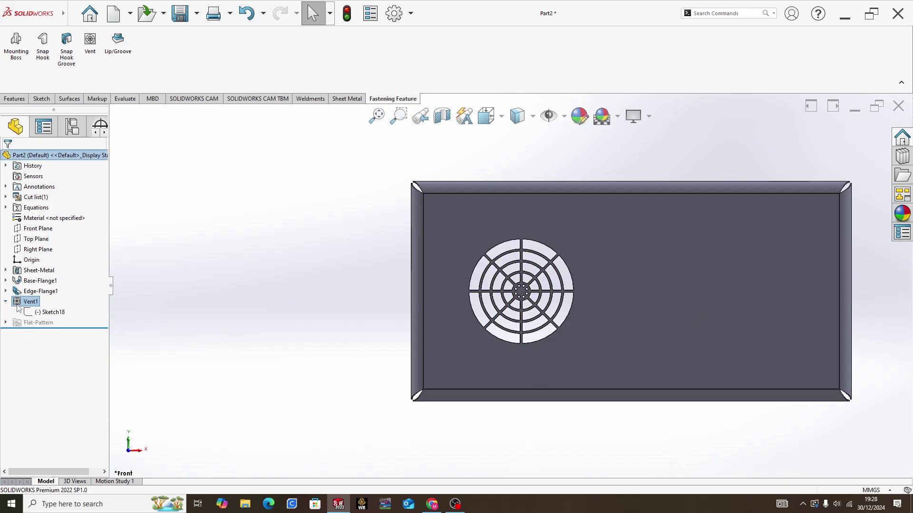
{"action": "right_click", "coordinate": [46, 312]}
{"action": "left_click", "coordinate": [53, 300]}
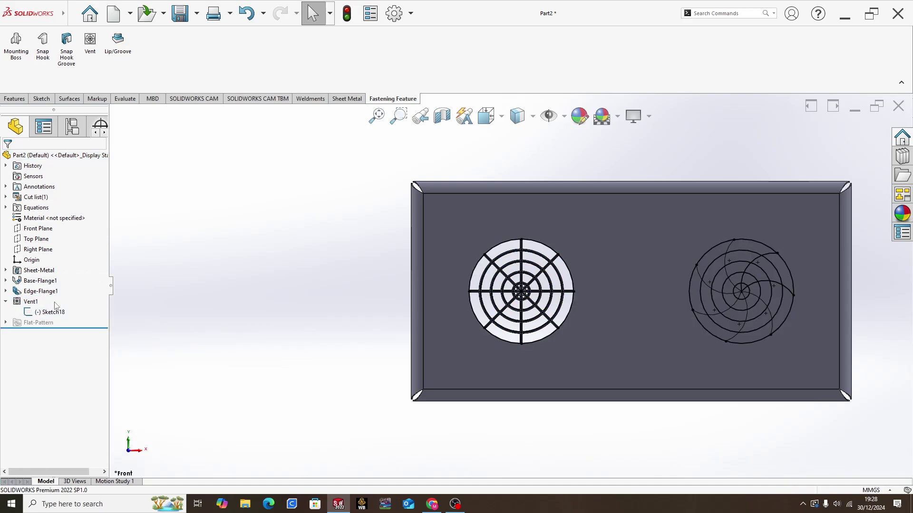
Step: Start a second Vent feature on the tray's base with the right set's outermost circle as its boundary
{"action": "scroll", "coordinate": [772, 251], "scroll_direction": "up", "scroll_amount": 3}
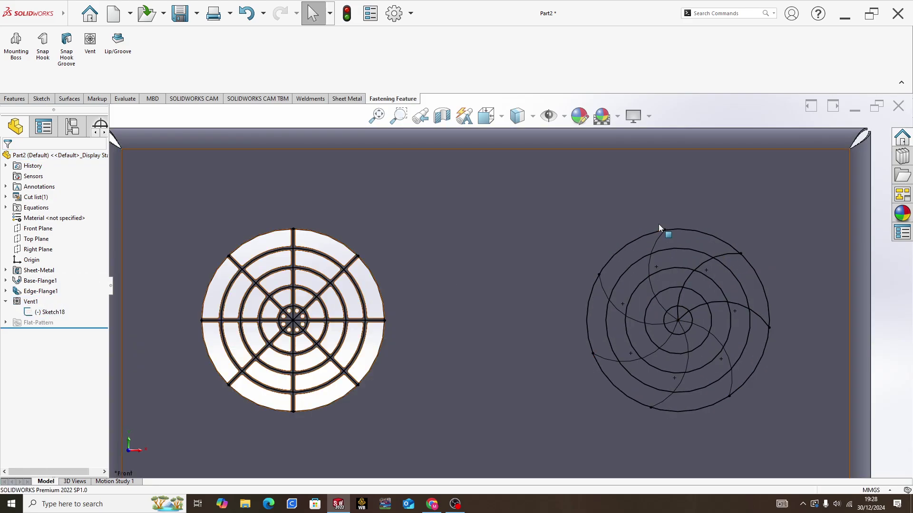
{"action": "key", "text": "f"}
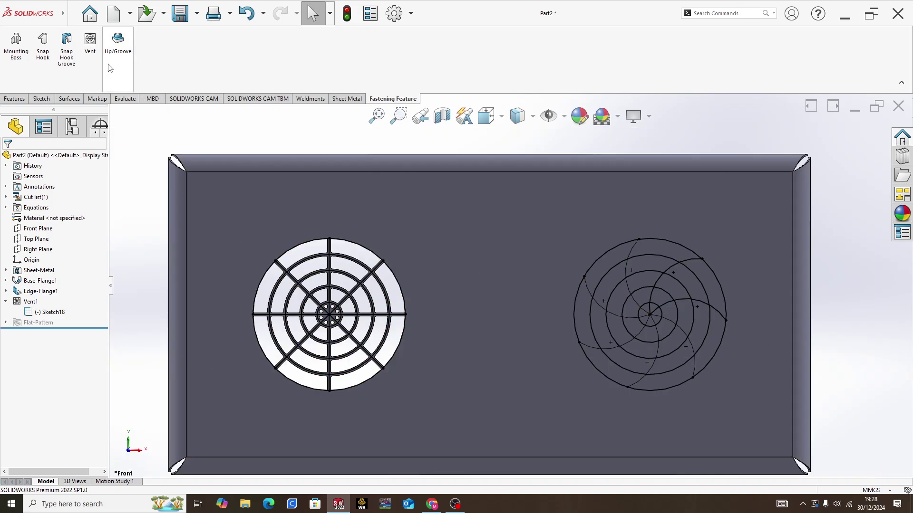
{"action": "left_click", "coordinate": [90, 41]}
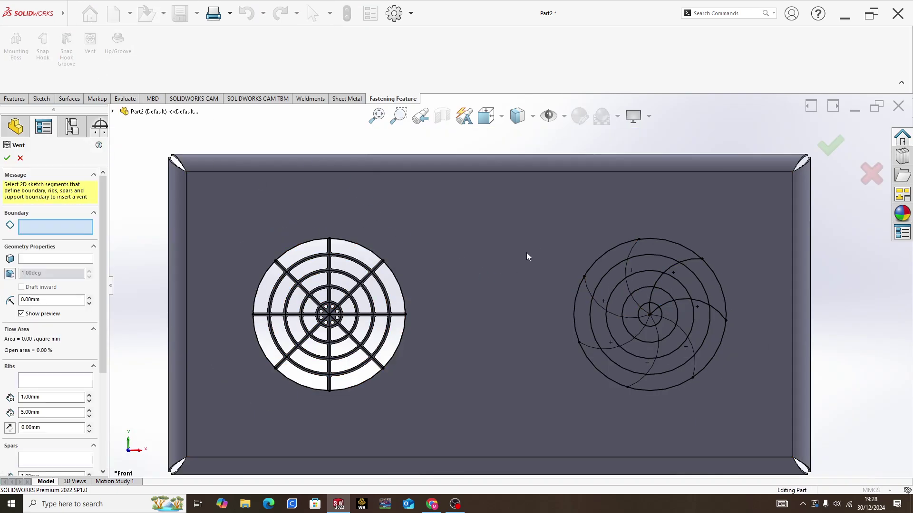
{"action": "scroll", "coordinate": [694, 249], "scroll_direction": "up", "scroll_amount": 4}
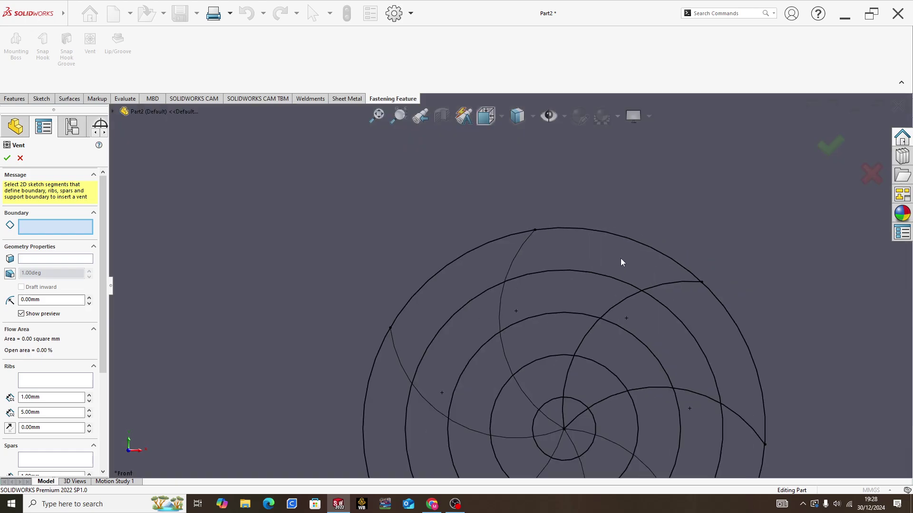
{"action": "left_click", "coordinate": [622, 240]}
{"action": "left_click", "coordinate": [623, 240]}
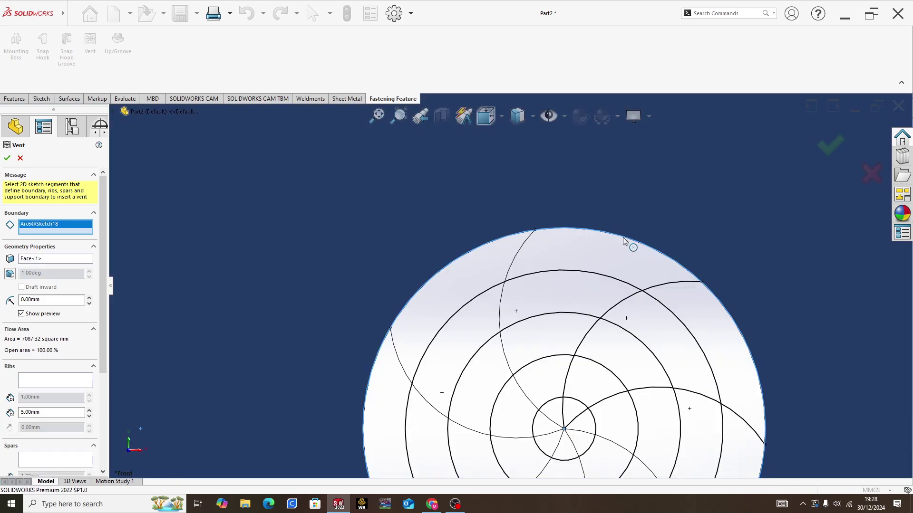
{"action": "scroll", "coordinate": [588, 304], "scroll_direction": "down", "scroll_amount": 4}
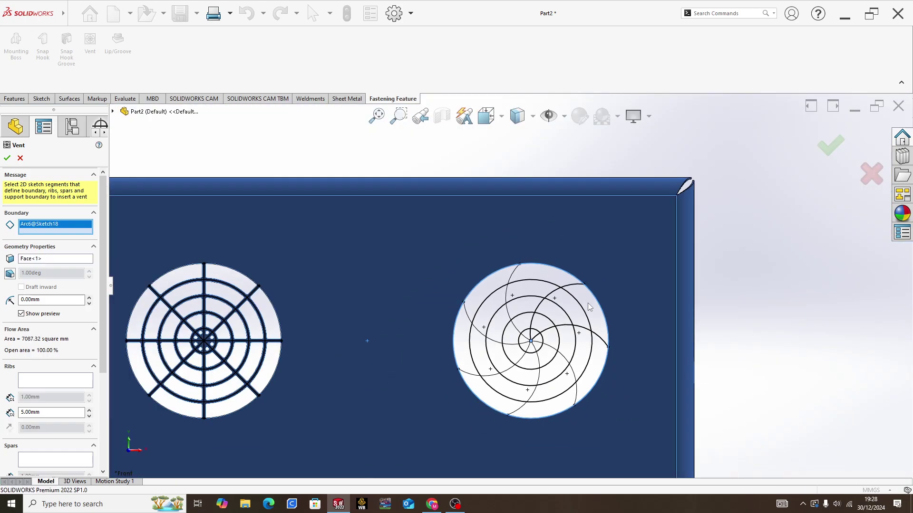
{"action": "left_click", "coordinate": [53, 381]}
{"action": "scroll", "coordinate": [523, 285], "scroll_direction": "up", "scroll_amount": 3}
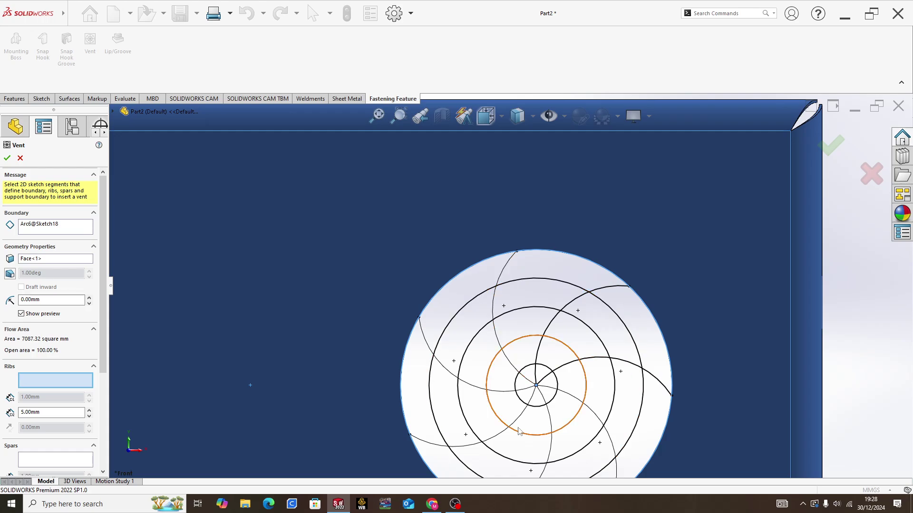
{"action": "left_click", "coordinate": [473, 308]}
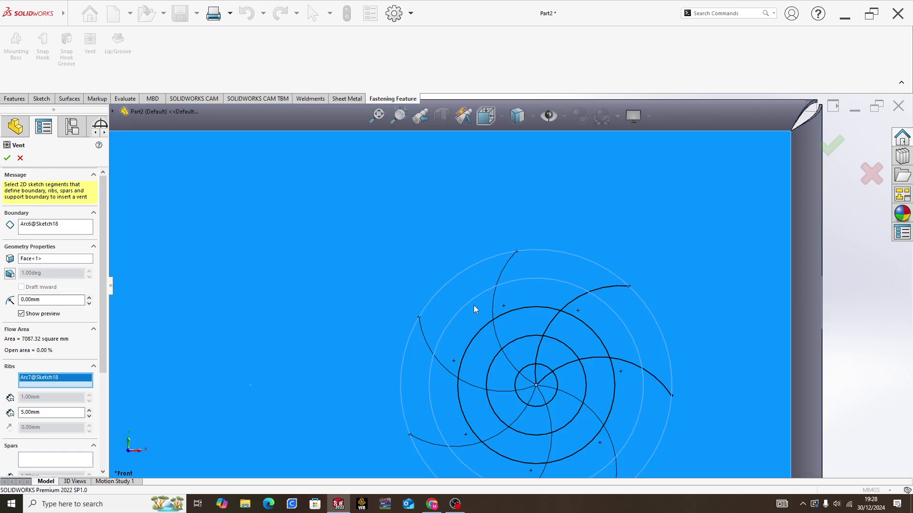
{"action": "right_click", "coordinate": [77, 382]}
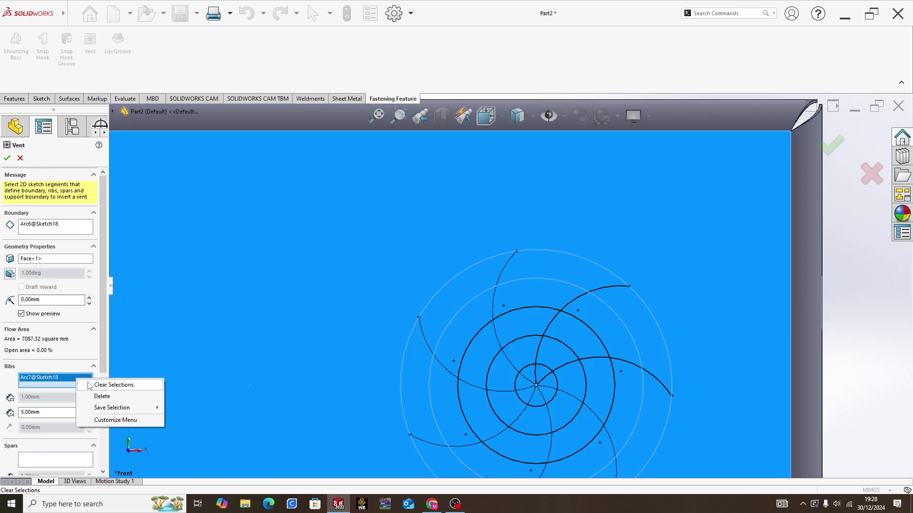
{"action": "left_click", "coordinate": [122, 382]}
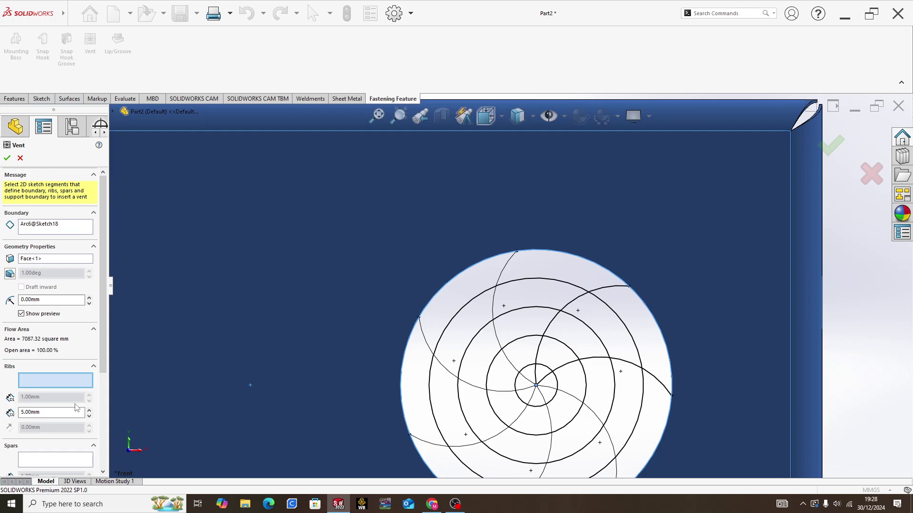
Step: Set the second vent's rib width to 2 mm and add the right set's second-largest circle as a rib
{"action": "left_click", "coordinate": [68, 410]}
{"action": "left_click", "coordinate": [40, 384]}
{"action": "left_click", "coordinate": [430, 369]}
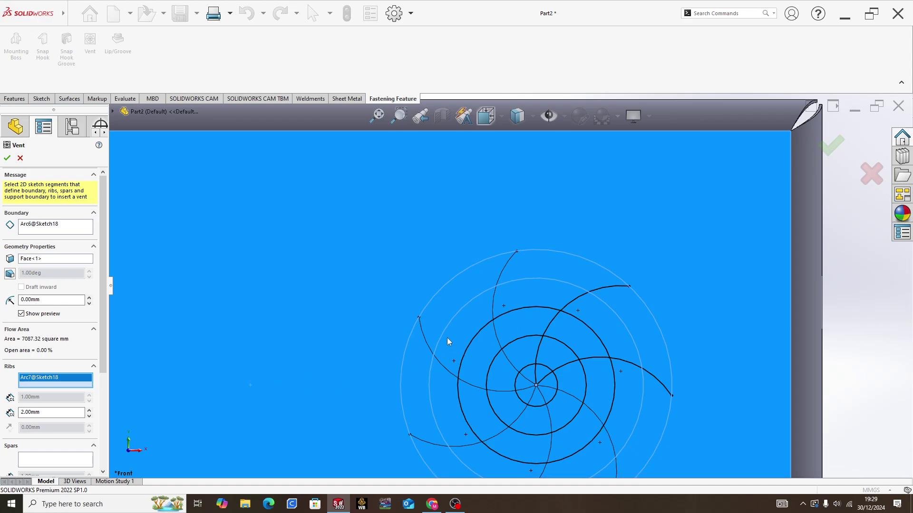
Step: Add the right set's three inner circles and all seven curved arcs as further ribs of the second vent
{"action": "scroll", "coordinate": [447, 338], "scroll_direction": "up", "scroll_amount": 4}
{"action": "scroll", "coordinate": [488, 317], "scroll_direction": "down", "scroll_amount": 6}
{"action": "left_click", "coordinate": [497, 311]}
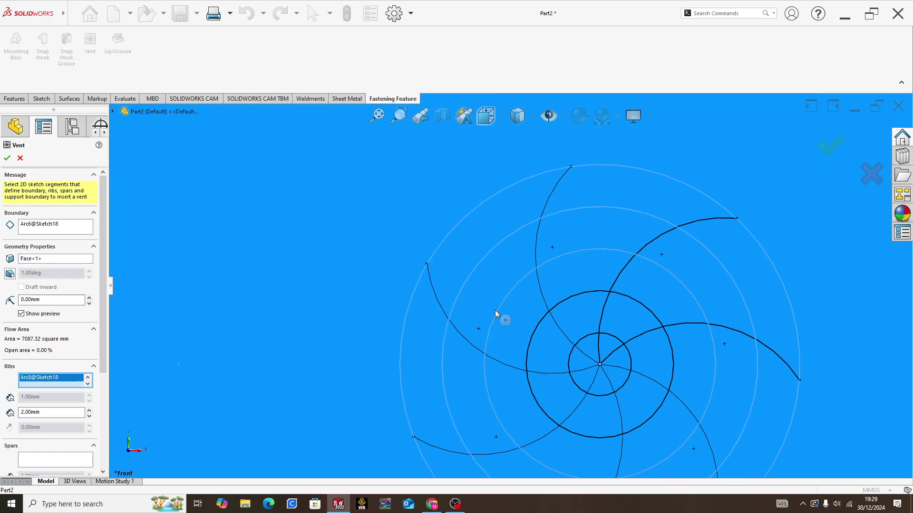
{"action": "left_click", "coordinate": [462, 336]}
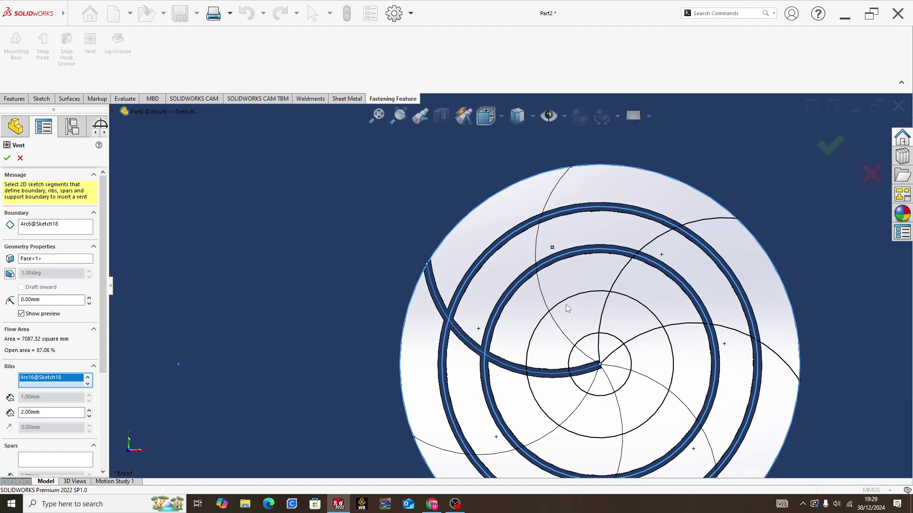
{"action": "left_click", "coordinate": [564, 304]}
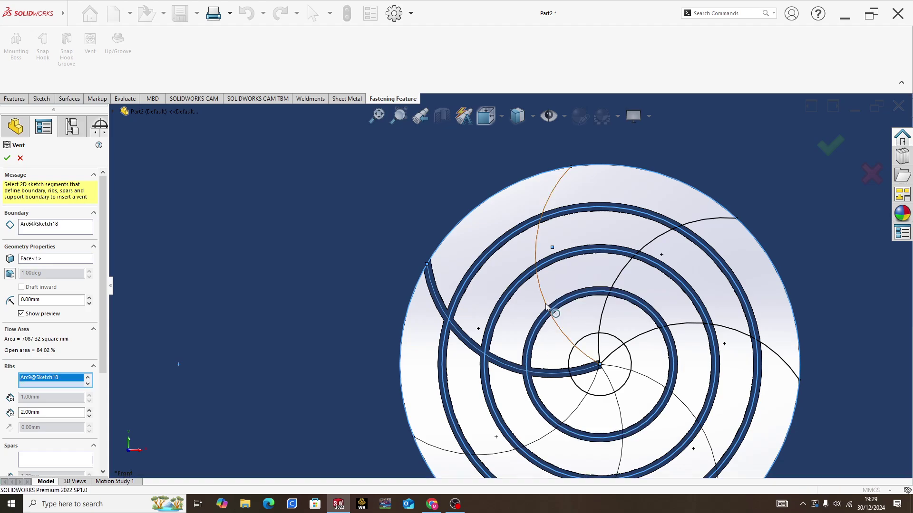
{"action": "left_click", "coordinate": [550, 311]}
{"action": "left_click", "coordinate": [614, 286]}
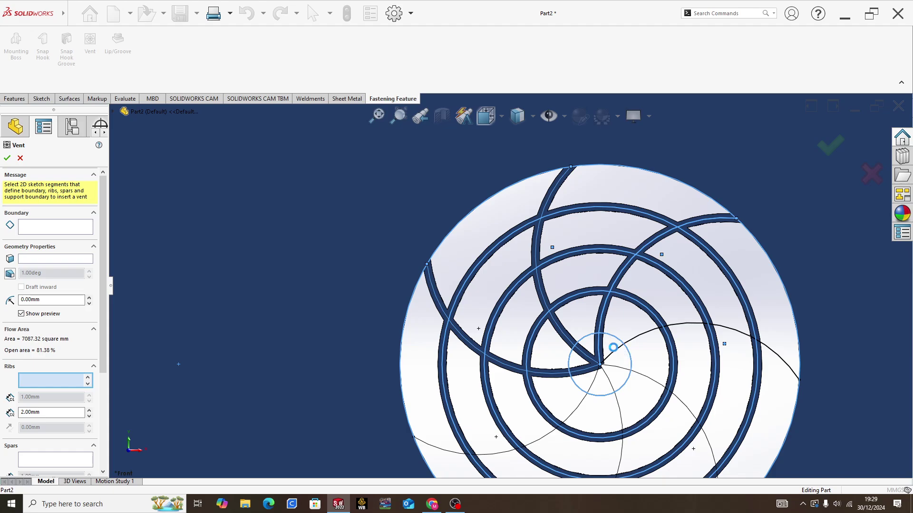
{"action": "left_click", "coordinate": [614, 348]}
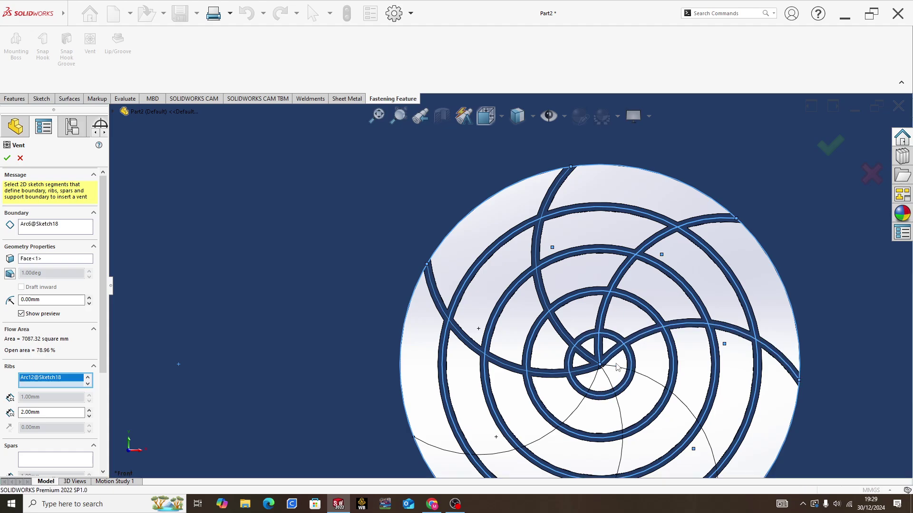
{"action": "left_click", "coordinate": [617, 367]}
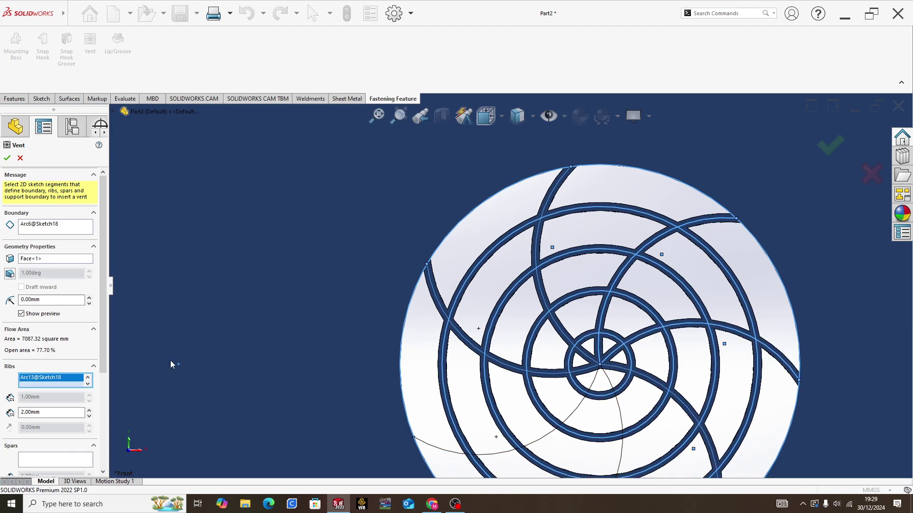
{"action": "left_click", "coordinate": [594, 382]}
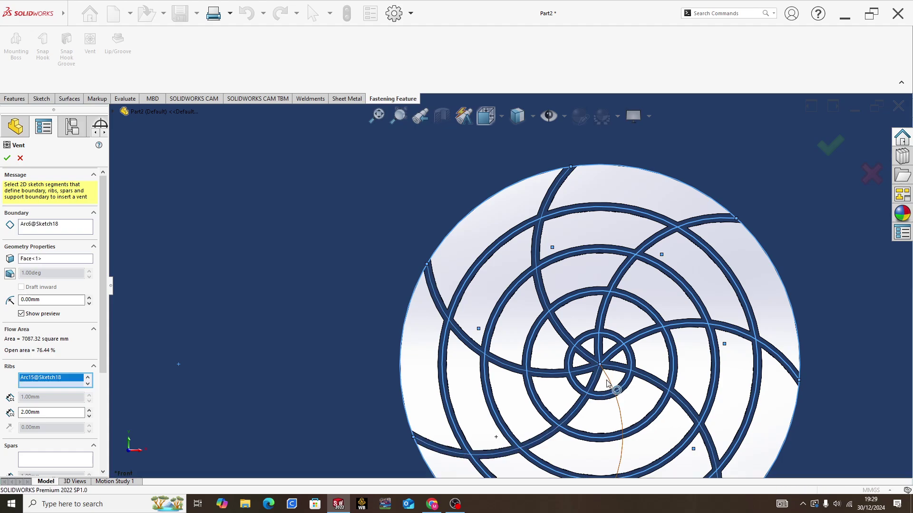
{"action": "left_click", "coordinate": [607, 383]}
Step: Set the second vent's fillet radius to 1 mm
{"action": "scroll", "coordinate": [575, 371], "scroll_direction": "up", "scroll_amount": 5}
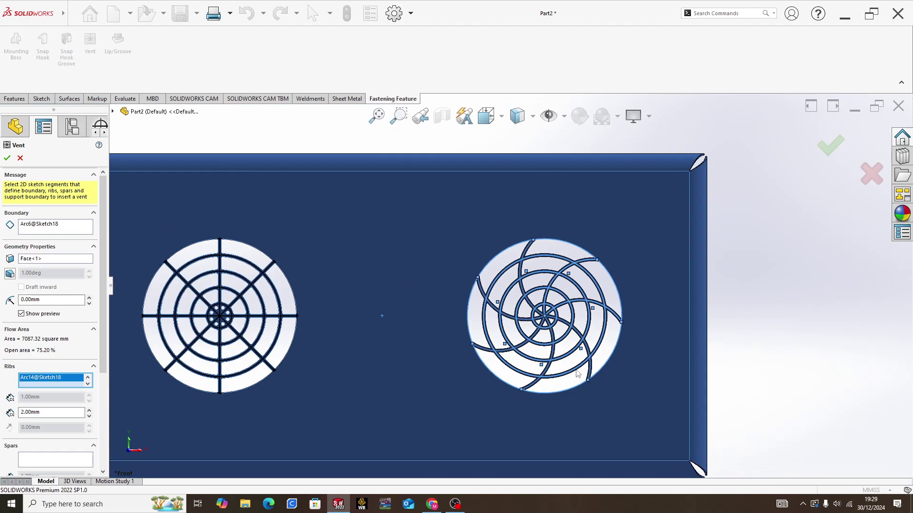
{"action": "scroll", "coordinate": [539, 333], "scroll_direction": "down", "scroll_amount": 2}
{"action": "double_click", "coordinate": [38, 300]}
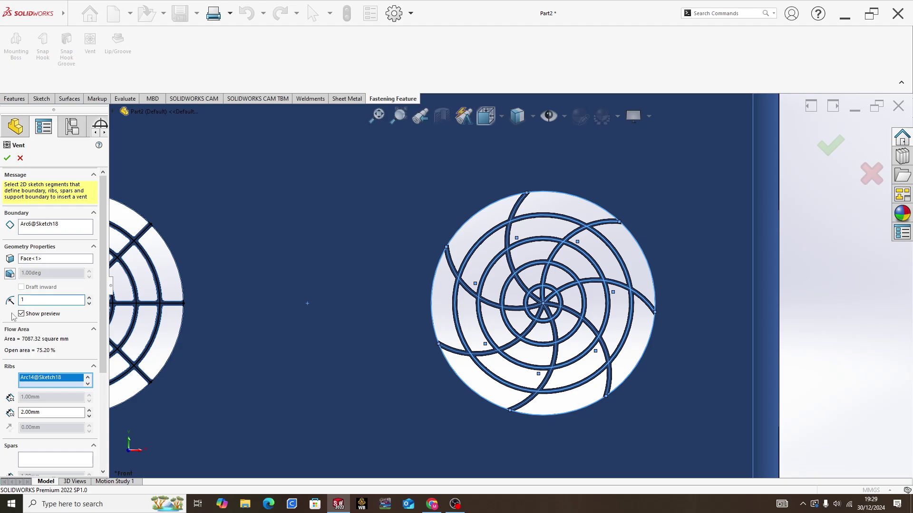
{"action": "scroll", "coordinate": [504, 319], "scroll_direction": "down", "scroll_amount": 1}
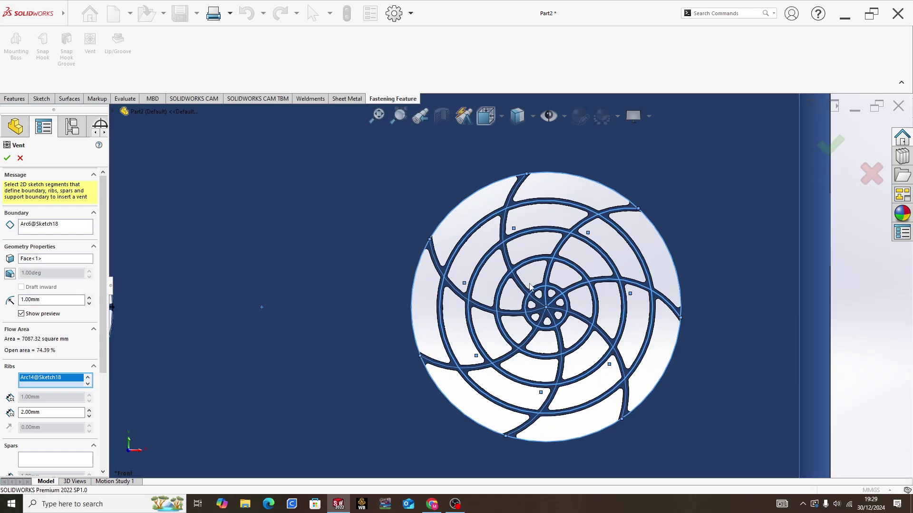
{"action": "scroll", "coordinate": [504, 305], "scroll_direction": "up", "scroll_amount": 5}
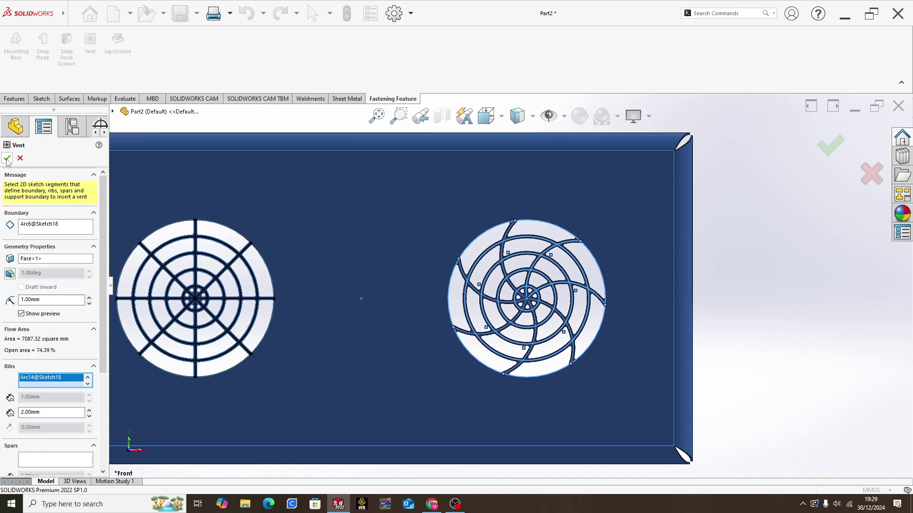
Step: Finish the second vent feature and hide the sketch of circles and arcs shown over the tray's base
{"action": "left_click", "coordinate": [7, 159]}
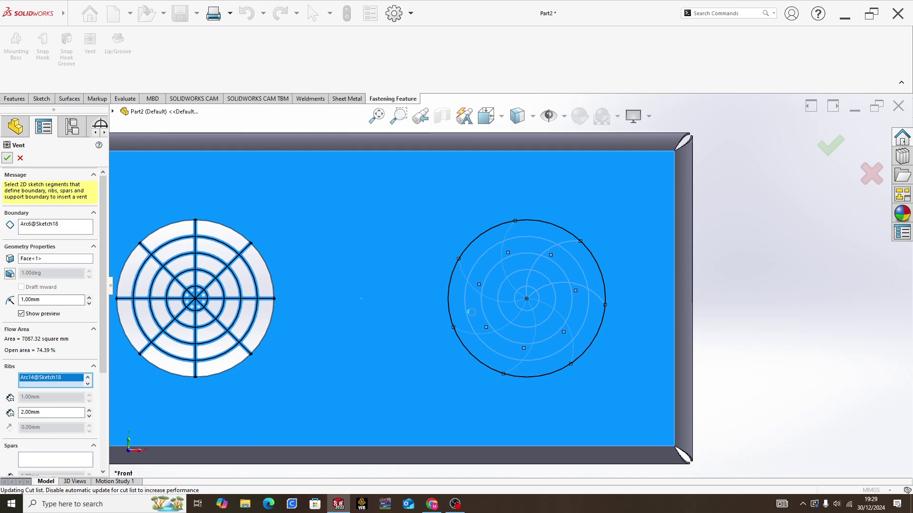
{"action": "scroll", "coordinate": [508, 259], "scroll_direction": "up", "scroll_amount": 2}
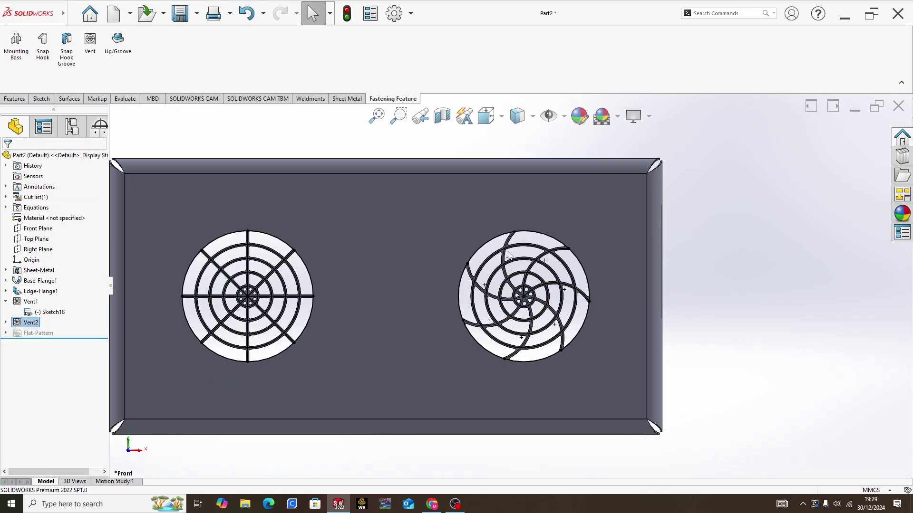
{"action": "scroll", "coordinate": [509, 257], "scroll_direction": "down", "scroll_amount": 5}
{"action": "right_click", "coordinate": [511, 258]}
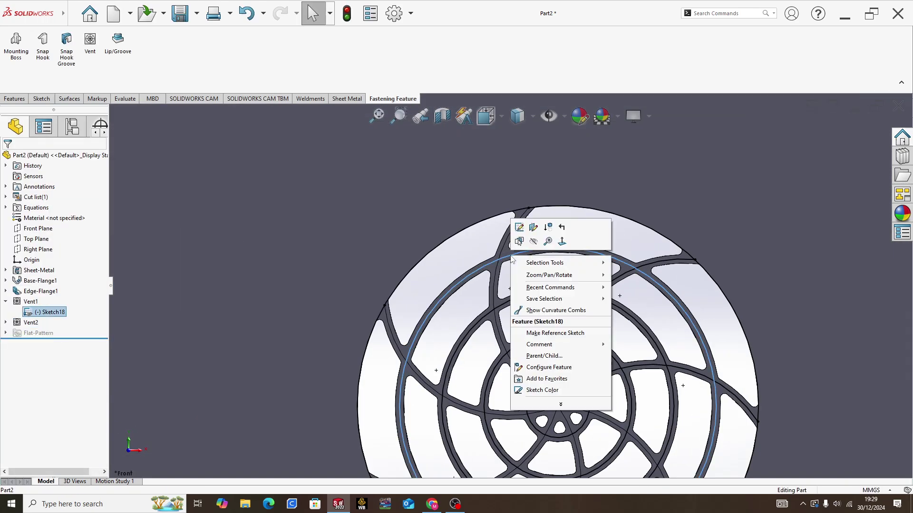
{"action": "left_click", "coordinate": [533, 241]}
{"action": "scroll", "coordinate": [423, 327], "scroll_direction": "up", "scroll_amount": 5}
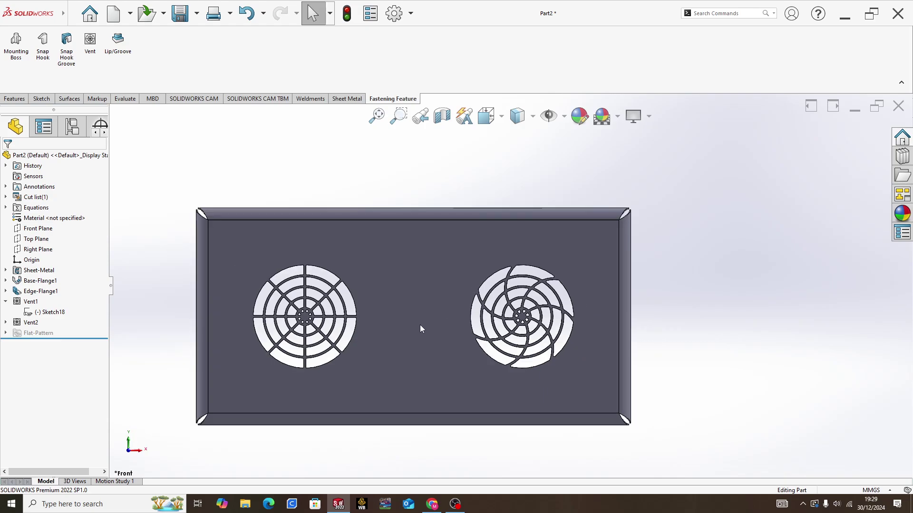
Step: Examine the rib patterns of both vents and the tray's flanges from the front and from oblique angles
{"action": "scroll", "coordinate": [426, 328], "scroll_direction": "down", "scroll_amount": 2}
{"action": "middle_click_drag", "start_coordinate": [426, 325], "coordinate": [409, 342]}
{"action": "scroll", "coordinate": [403, 324], "scroll_direction": "up", "scroll_amount": 3}
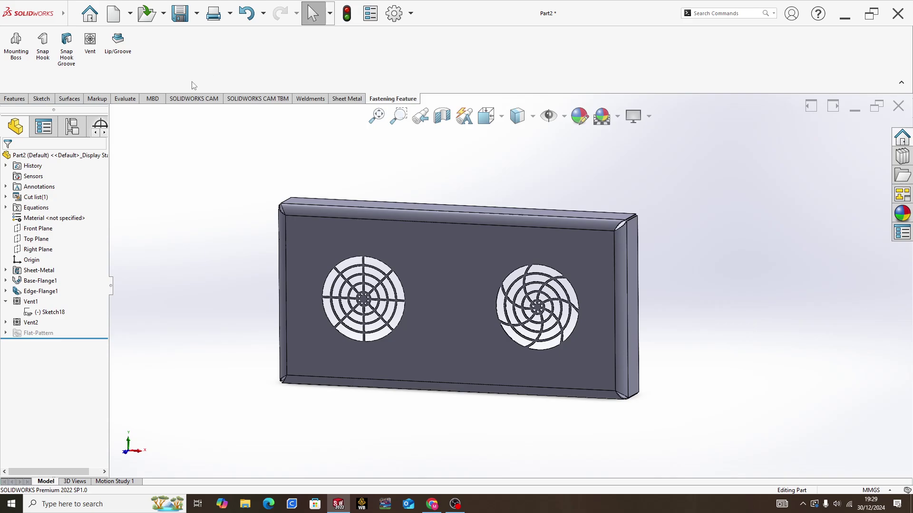
{"action": "scroll", "coordinate": [469, 285], "scroll_direction": "down", "scroll_amount": 2}
{"action": "middle_click_drag", "start_coordinate": [452, 302], "coordinate": [457, 283]}
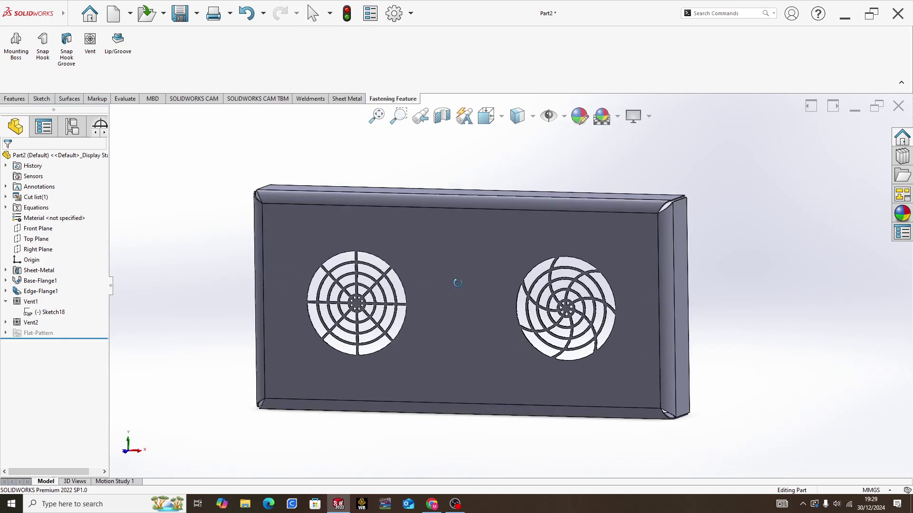
{"action": "middle_click_drag", "start_coordinate": [318, 288], "coordinate": [351, 276]}
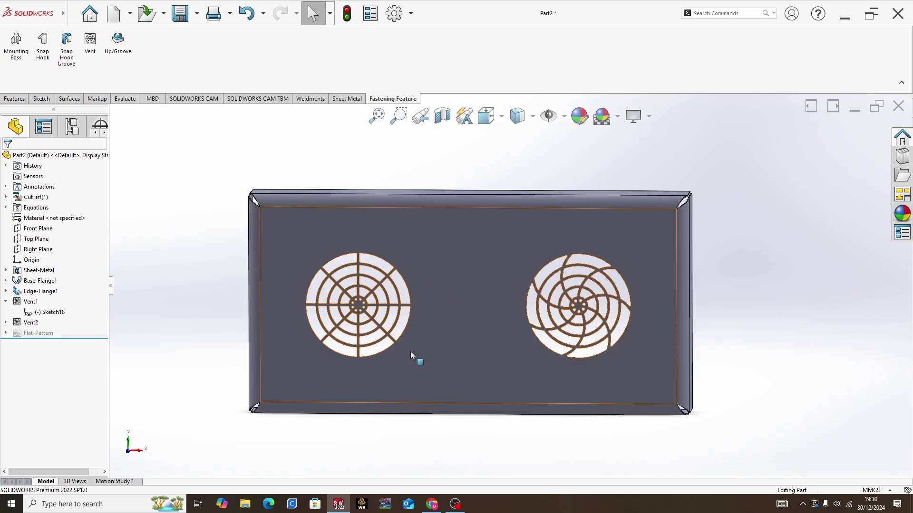
{"action": "scroll", "coordinate": [352, 319], "scroll_direction": "down", "scroll_amount": 2}
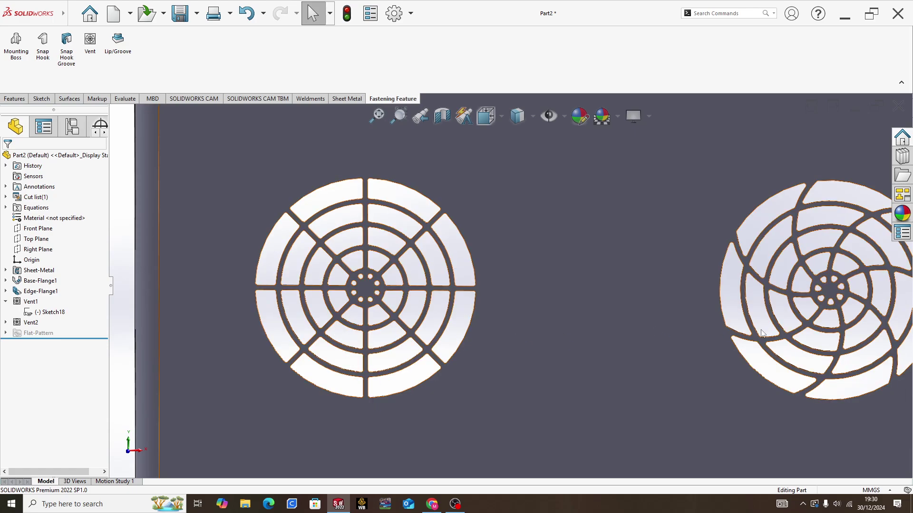
{"action": "scroll", "coordinate": [431, 283], "scroll_direction": "up", "scroll_amount": 3}
{"action": "middle_click_drag", "start_coordinate": [594, 285], "coordinate": [700, 272]}
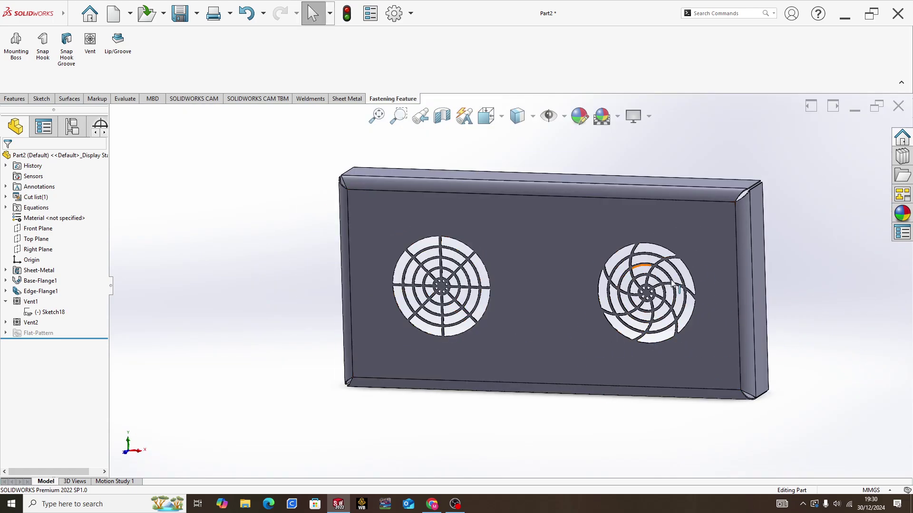
{"action": "middle_click_drag", "start_coordinate": [661, 314], "coordinate": [644, 295]}
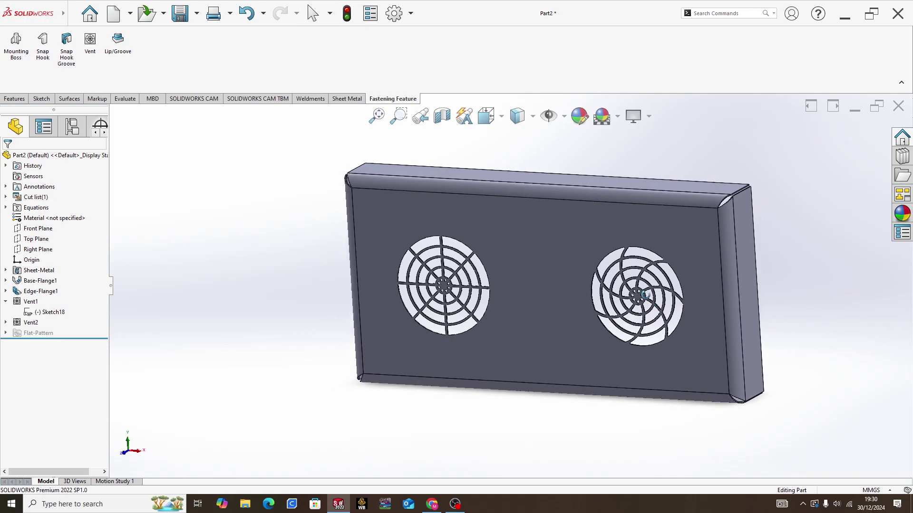
{"action": "scroll", "coordinate": [646, 294], "scroll_direction": "down", "scroll_amount": 4}
{"action": "scroll", "coordinate": [603, 296], "scroll_direction": "up", "scroll_amount": 1}
{"action": "scroll", "coordinate": [594, 297], "scroll_direction": "down", "scroll_amount": 1}
{"action": "scroll", "coordinate": [587, 297], "scroll_direction": "up", "scroll_amount": 2}
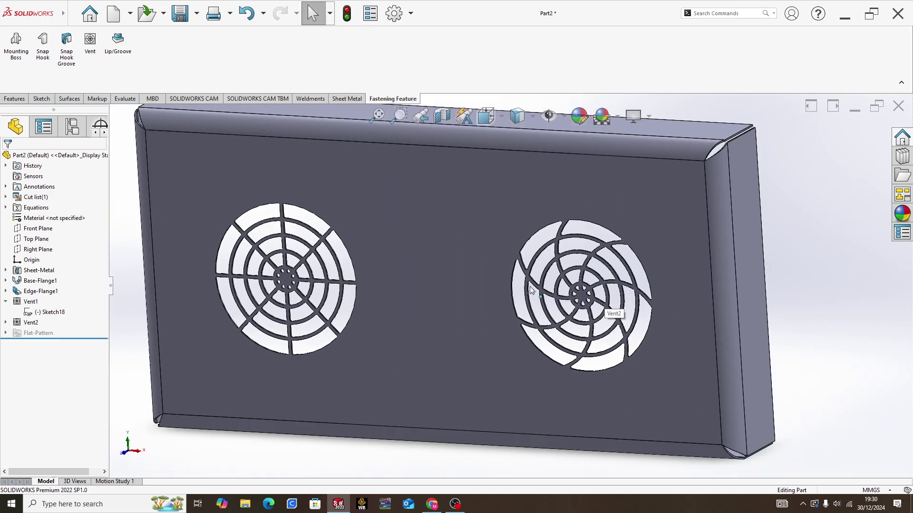
{"action": "scroll", "coordinate": [528, 293], "scroll_direction": "up", "scroll_amount": 2}
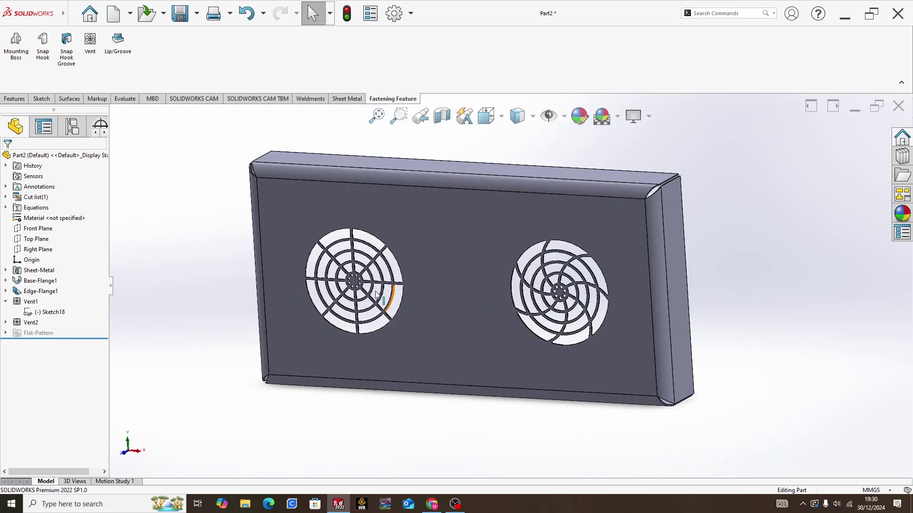
{"action": "middle_click_drag", "start_coordinate": [552, 302], "coordinate": [515, 303]}
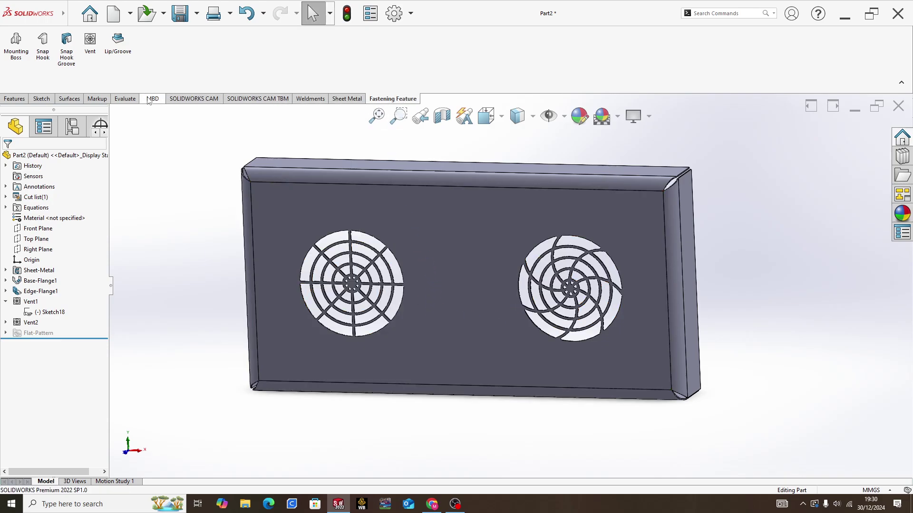
{"action": "middle_click_drag", "start_coordinate": [533, 359], "coordinate": [466, 262]}
{"action": "scroll", "coordinate": [486, 286], "scroll_direction": "up", "scroll_amount": 2}
{"action": "scroll", "coordinate": [486, 286], "scroll_direction": "down", "scroll_amount": 2}
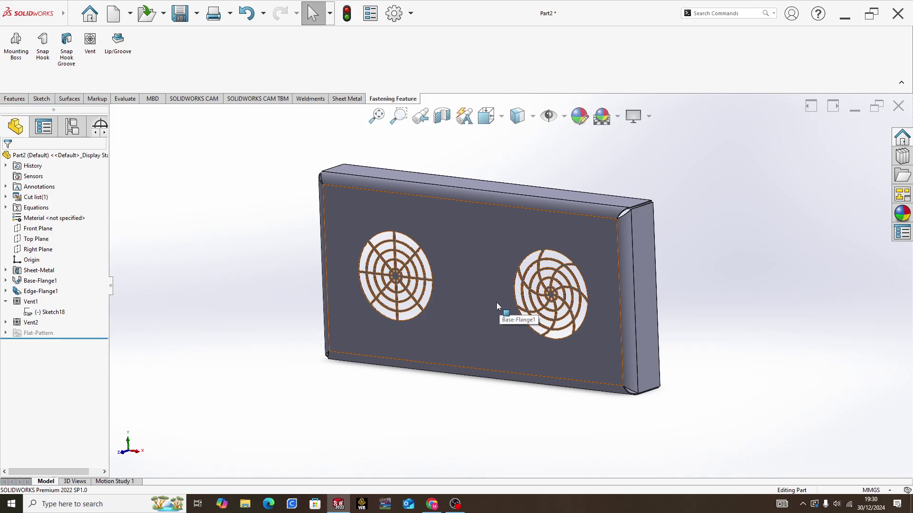
{"action": "scroll", "coordinate": [513, 310], "scroll_direction": "down", "scroll_amount": 2}
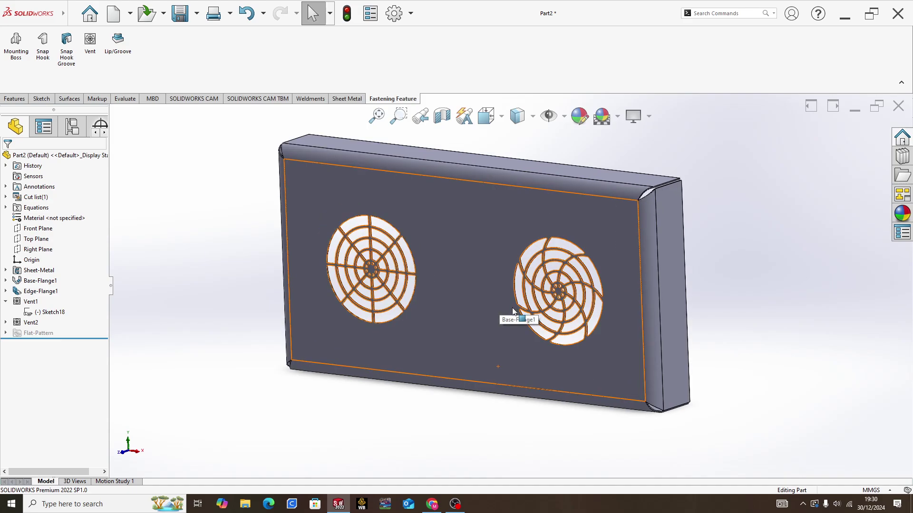
{"action": "scroll", "coordinate": [513, 310], "scroll_direction": "down", "scroll_amount": 1}
{"action": "mouse_move", "coordinate": [484, 279]}
{"action": "middle_mouse_down"}
{"action": "mouse_move", "coordinate": [500, 258]}
{"action": "mouse_move", "coordinate": [501, 284]}
{"action": "middle_mouse_up"}
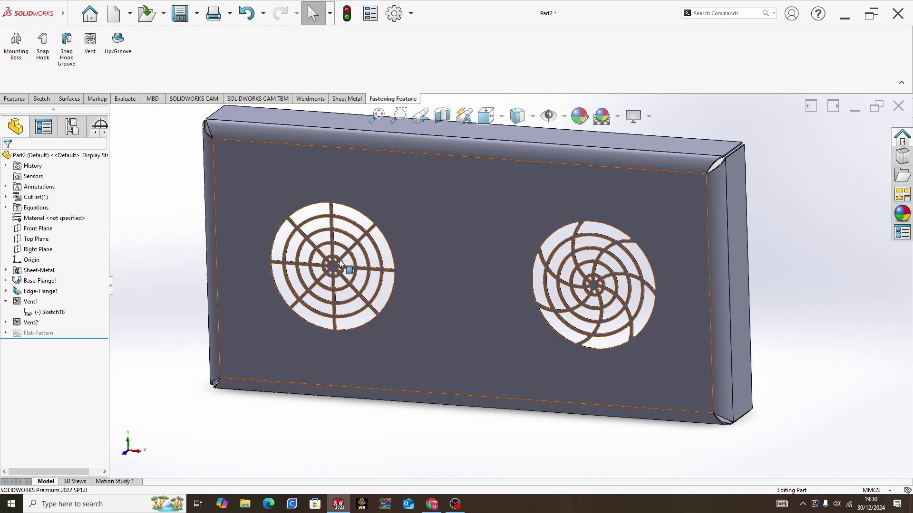
{"action": "left_click", "coordinate": [455, 504]}
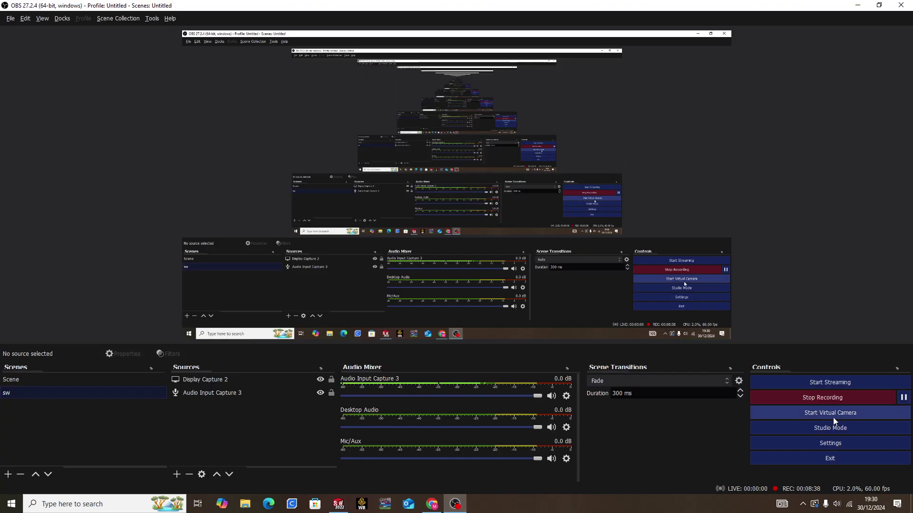